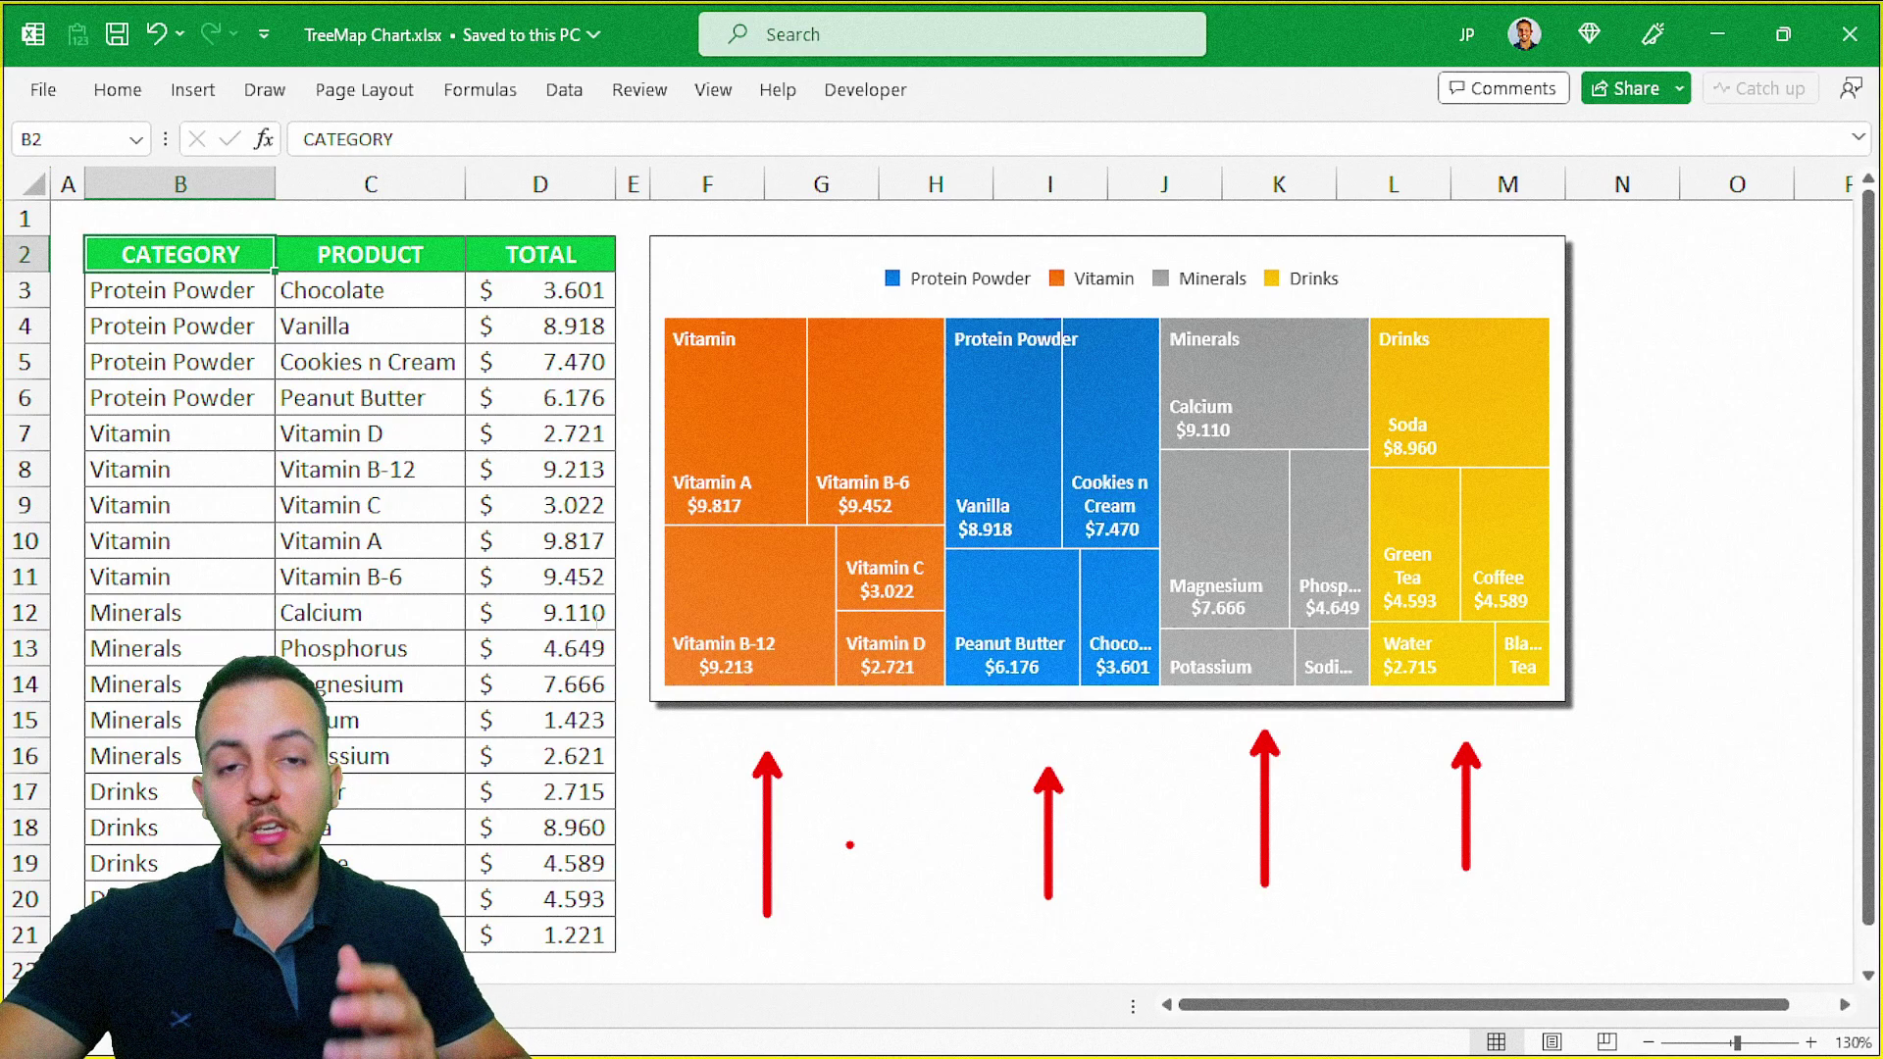
# - Annotate the existing treemap, outlining the Vitamin group, Soda tile and Drinks header
pyautogui.press('Escape')
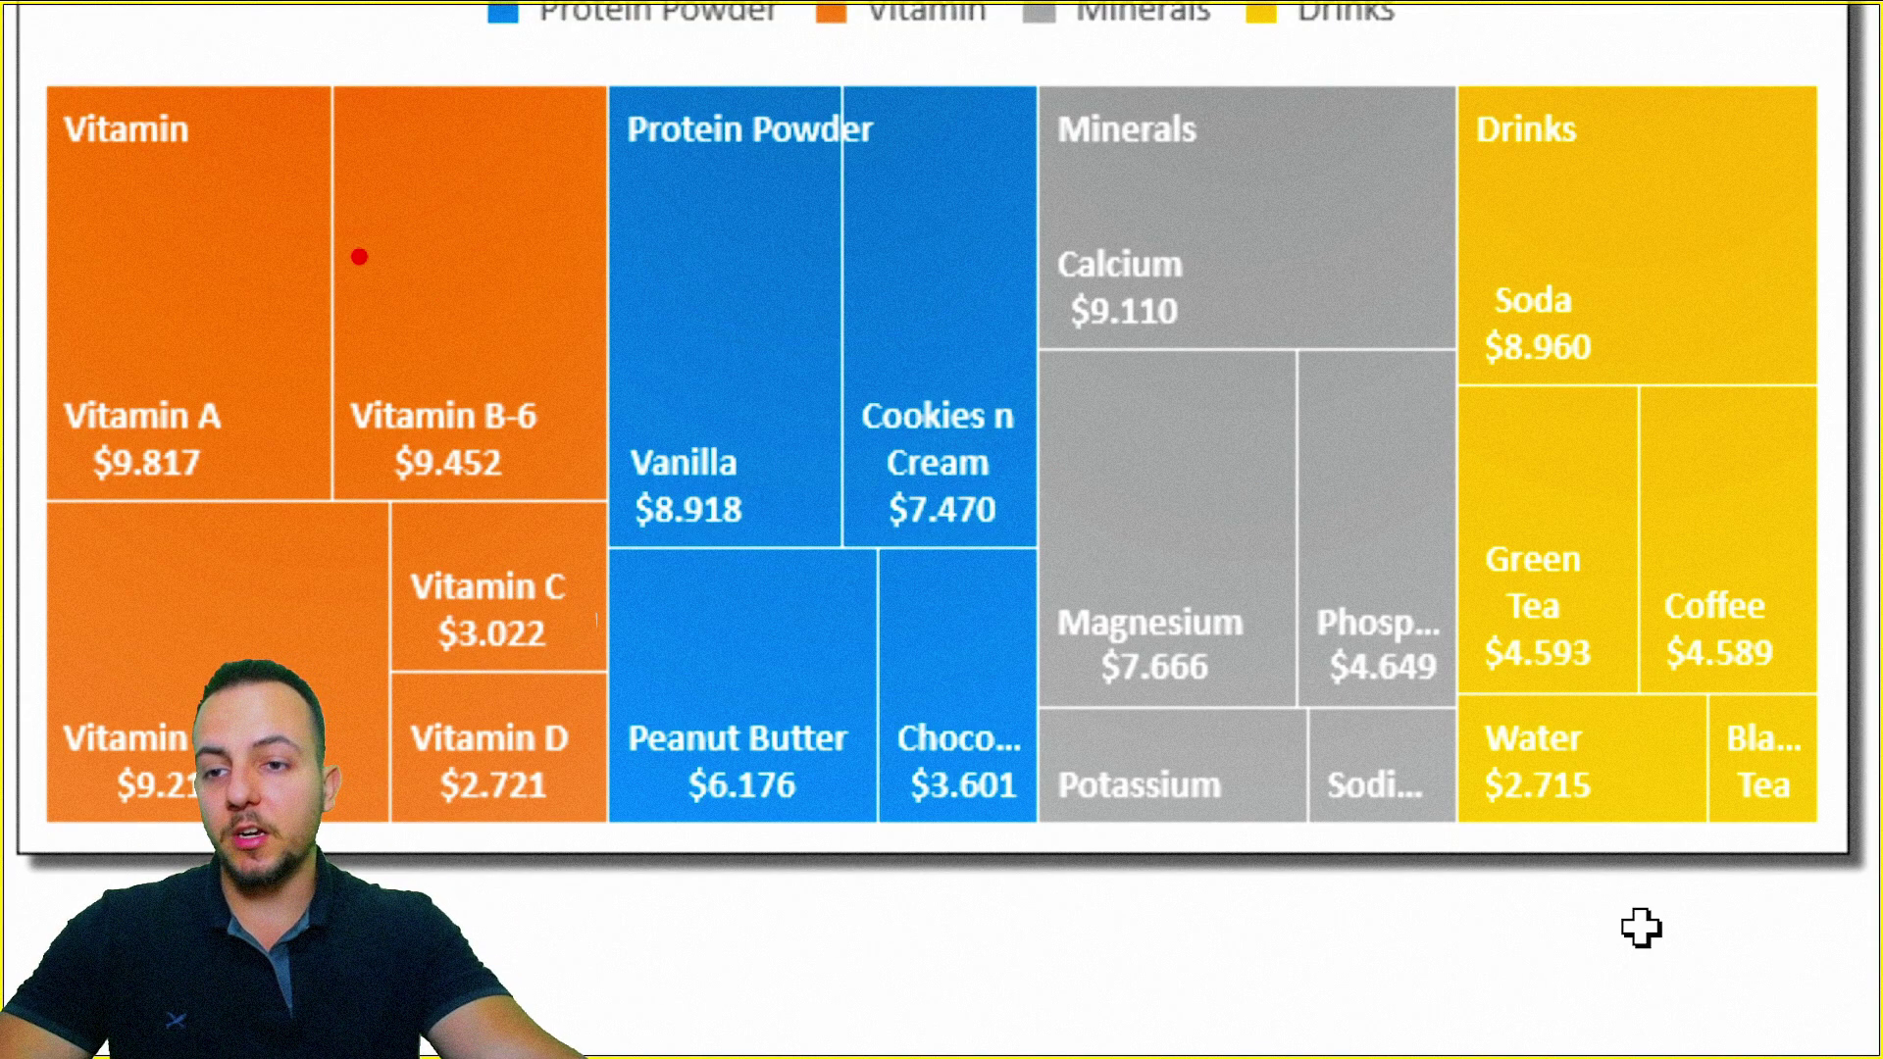
pyautogui.moveTo(187, 51)
pyautogui.mouseDown()
pyautogui.moveTo(159, 55)
pyautogui.moveTo(257, 124)
pyautogui.mouseUp()
pyautogui.moveTo(378, 12); pyautogui.dragTo(263, 59)
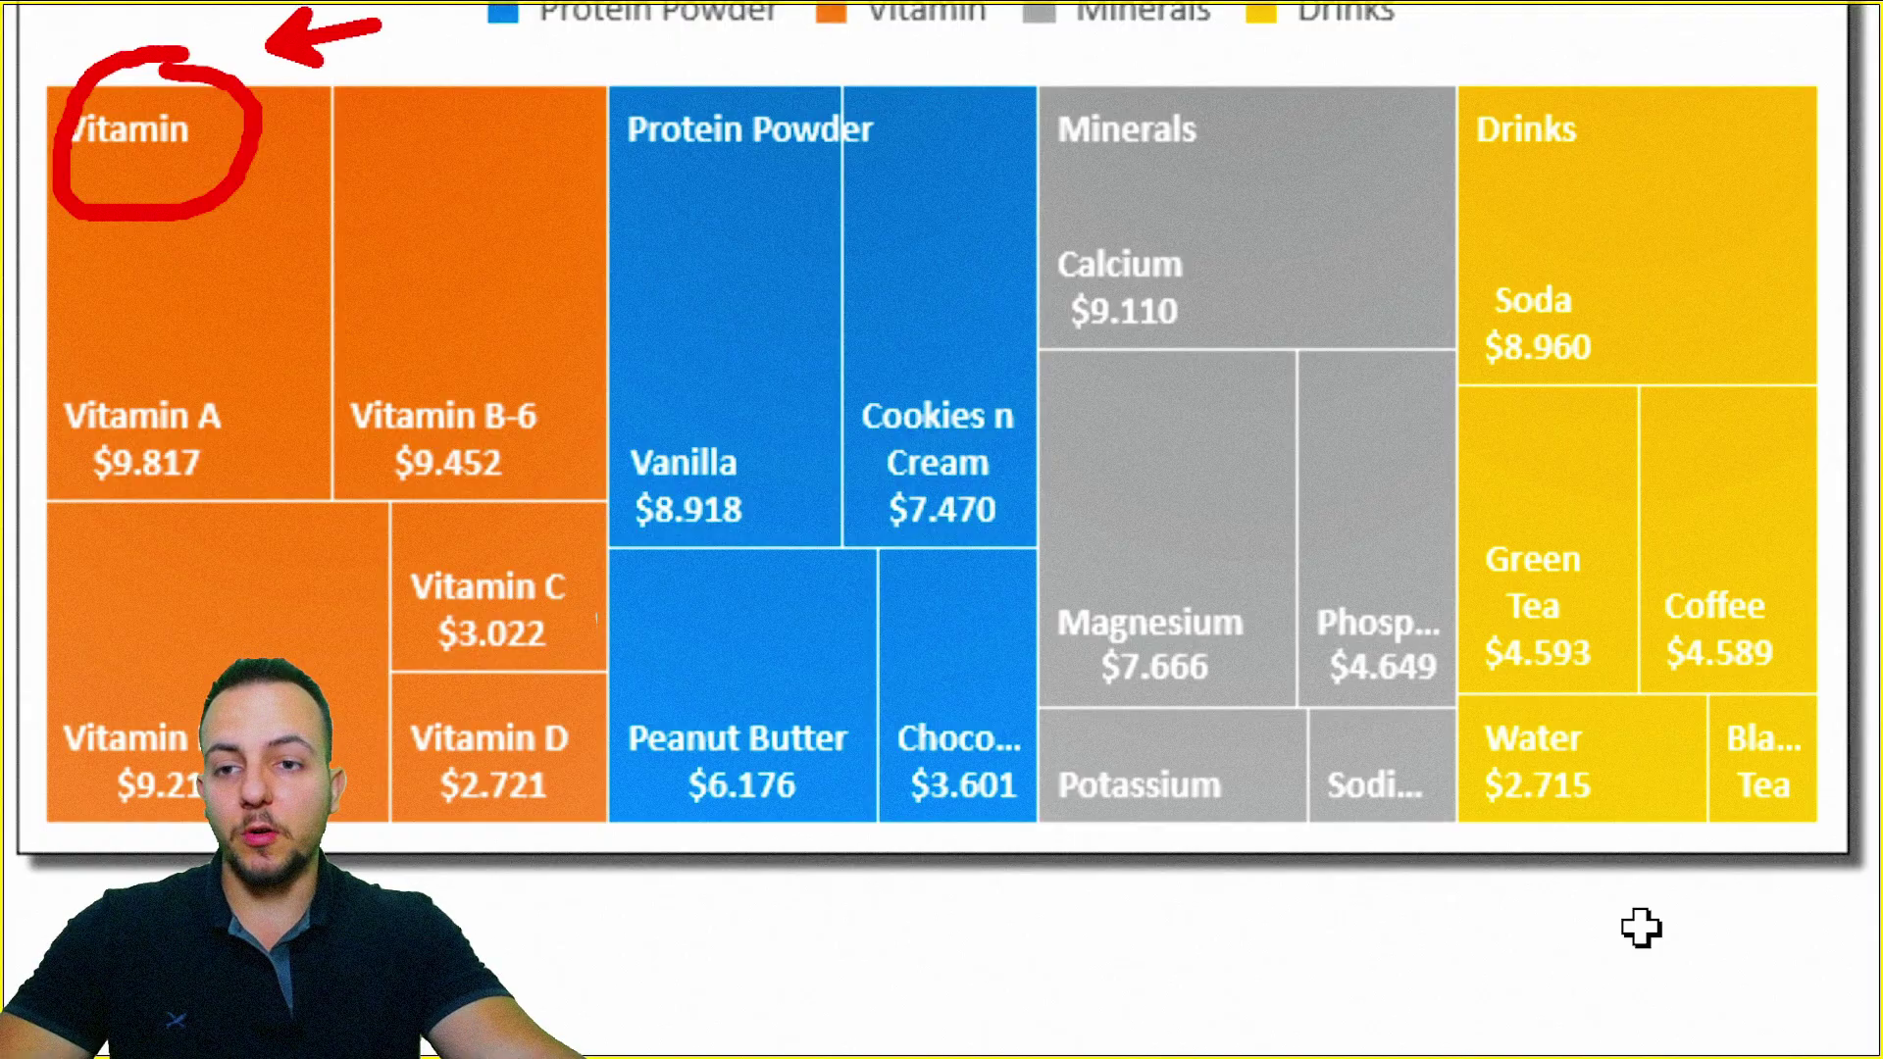
pyautogui.moveTo(20, 45); pyautogui.dragTo(626, 875)
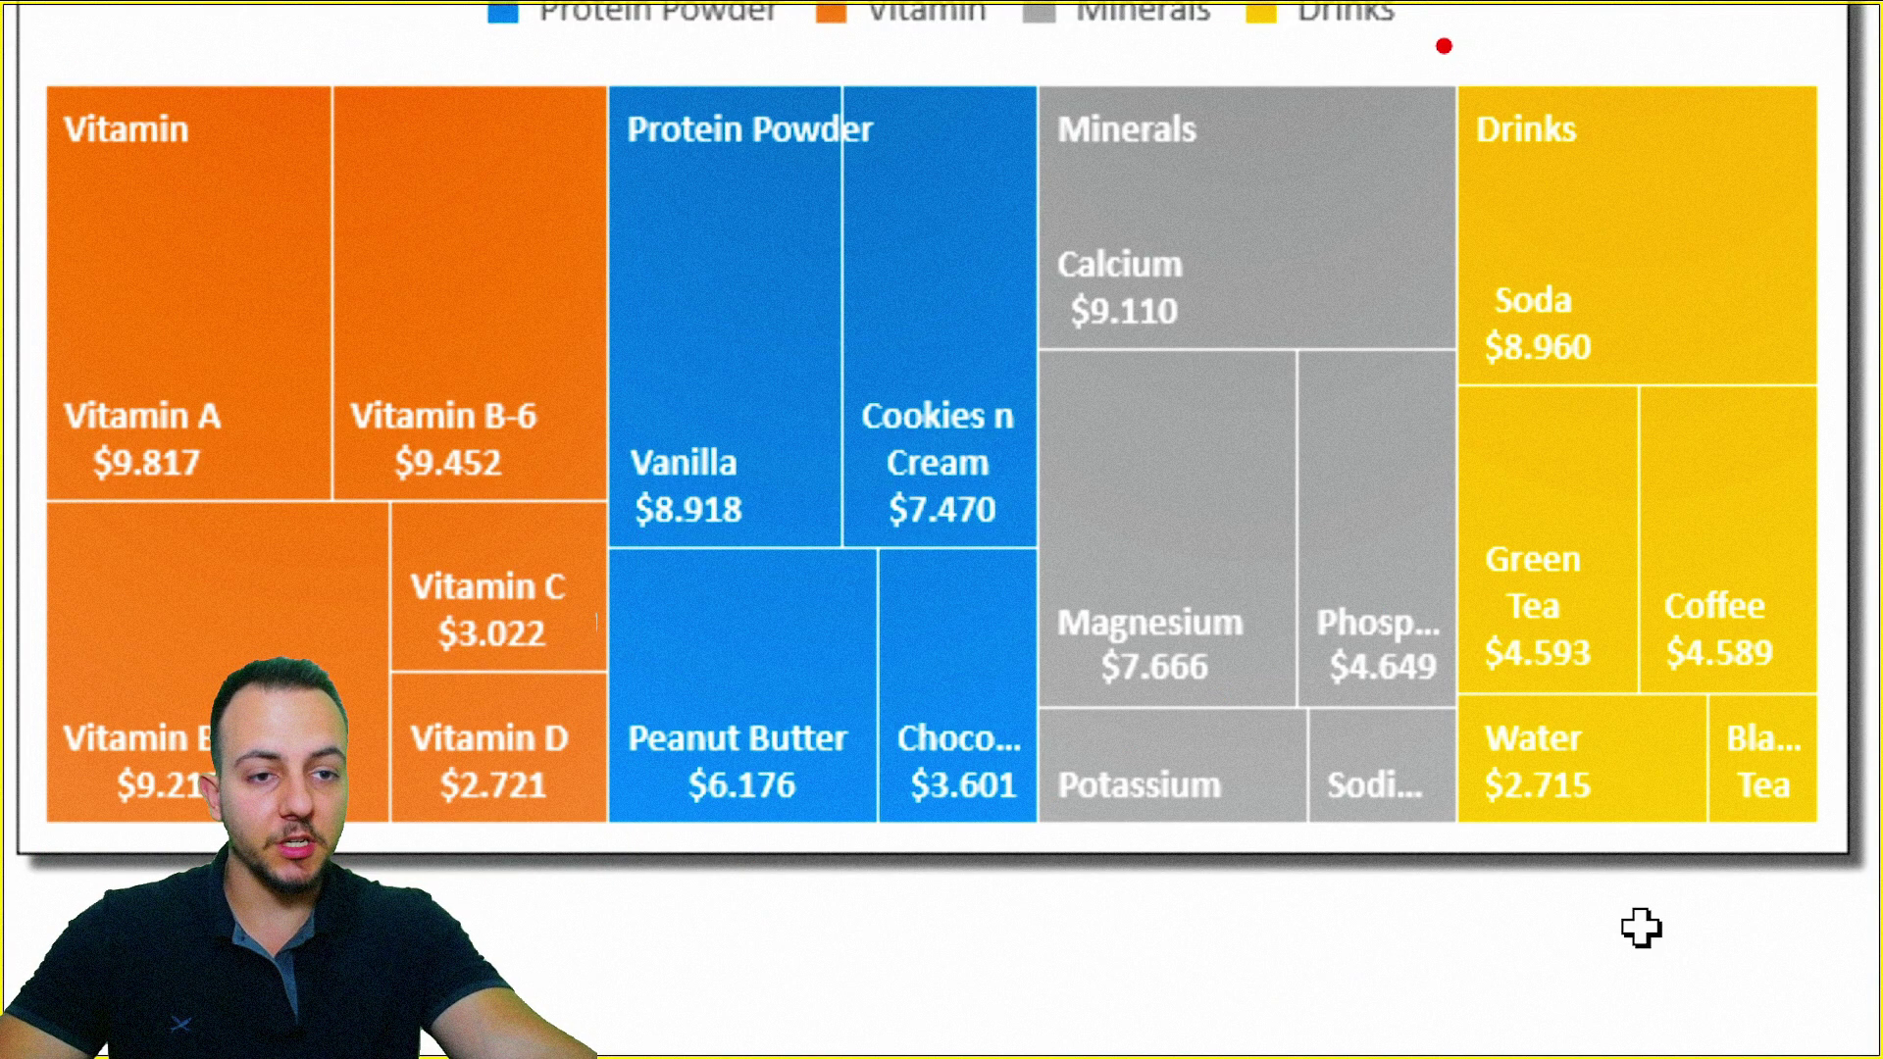
pyautogui.moveTo(1440, 42); pyautogui.dragTo(1834, 867)
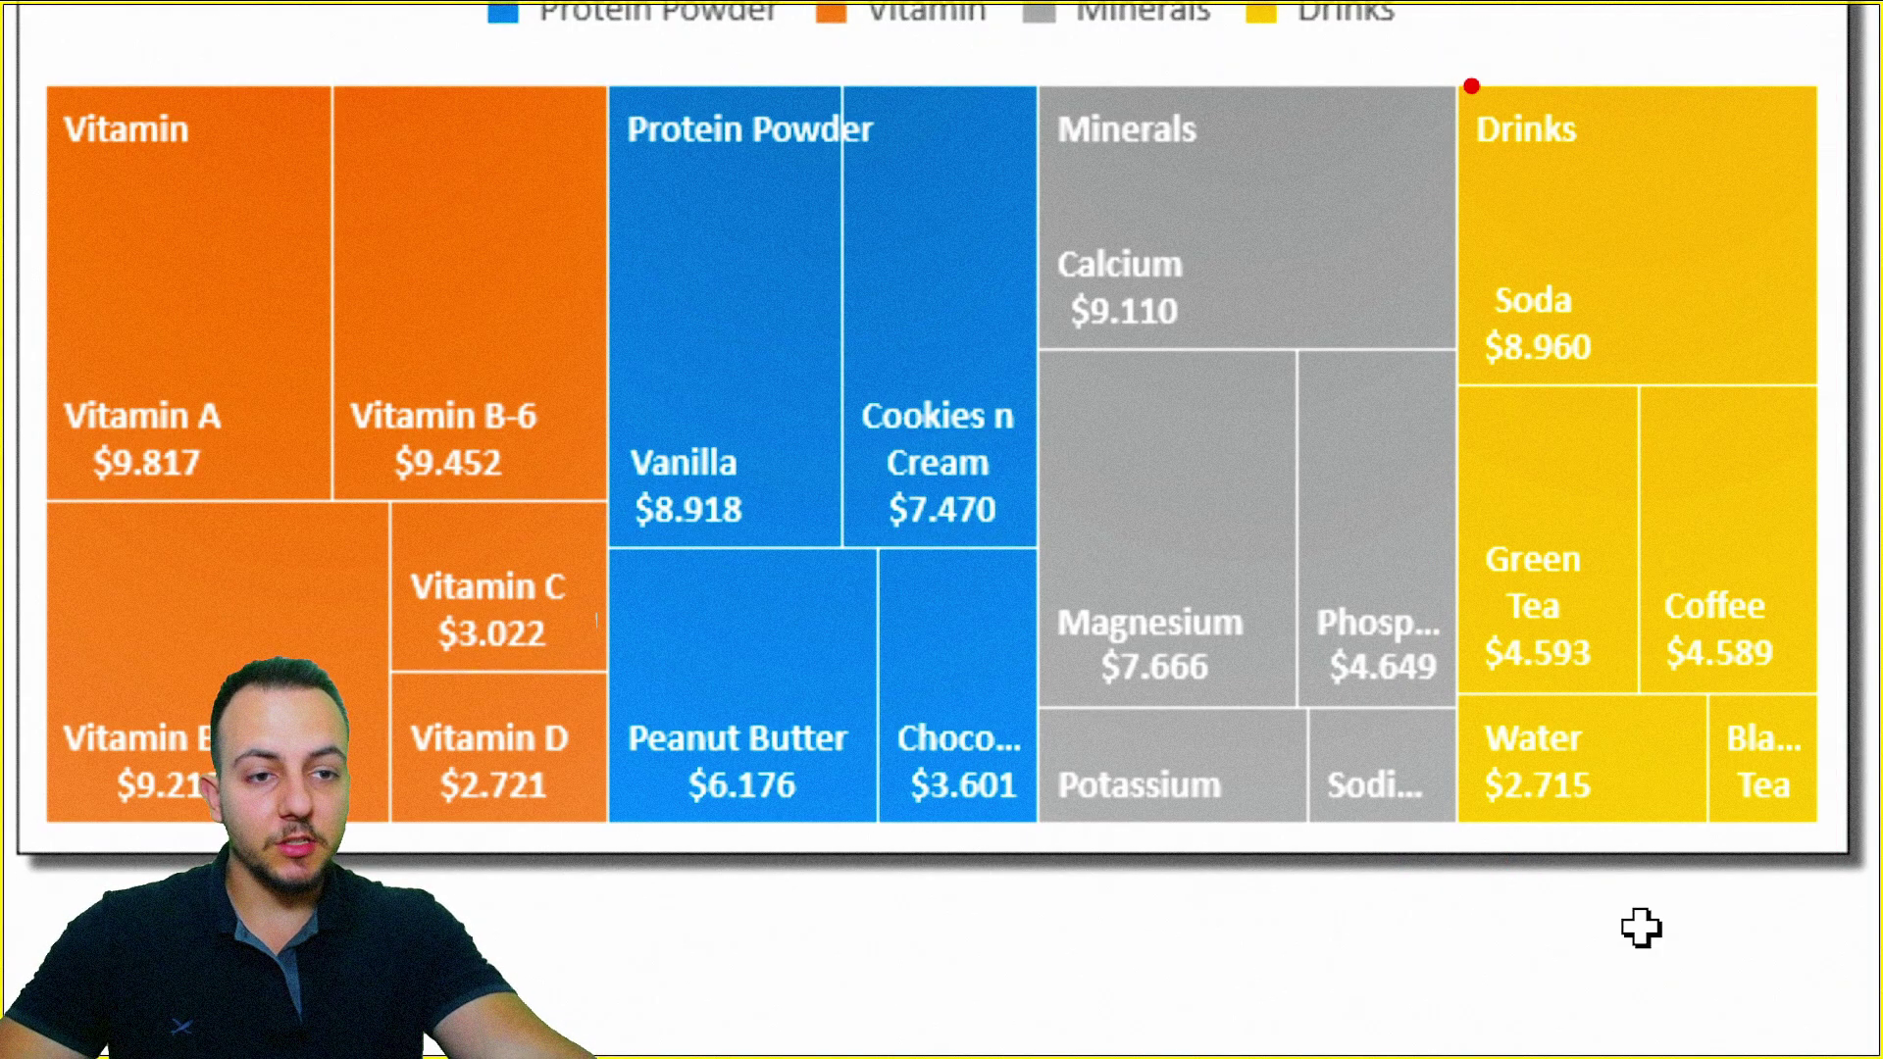
pyautogui.moveTo(1448, 79); pyautogui.dragTo(1742, 295)
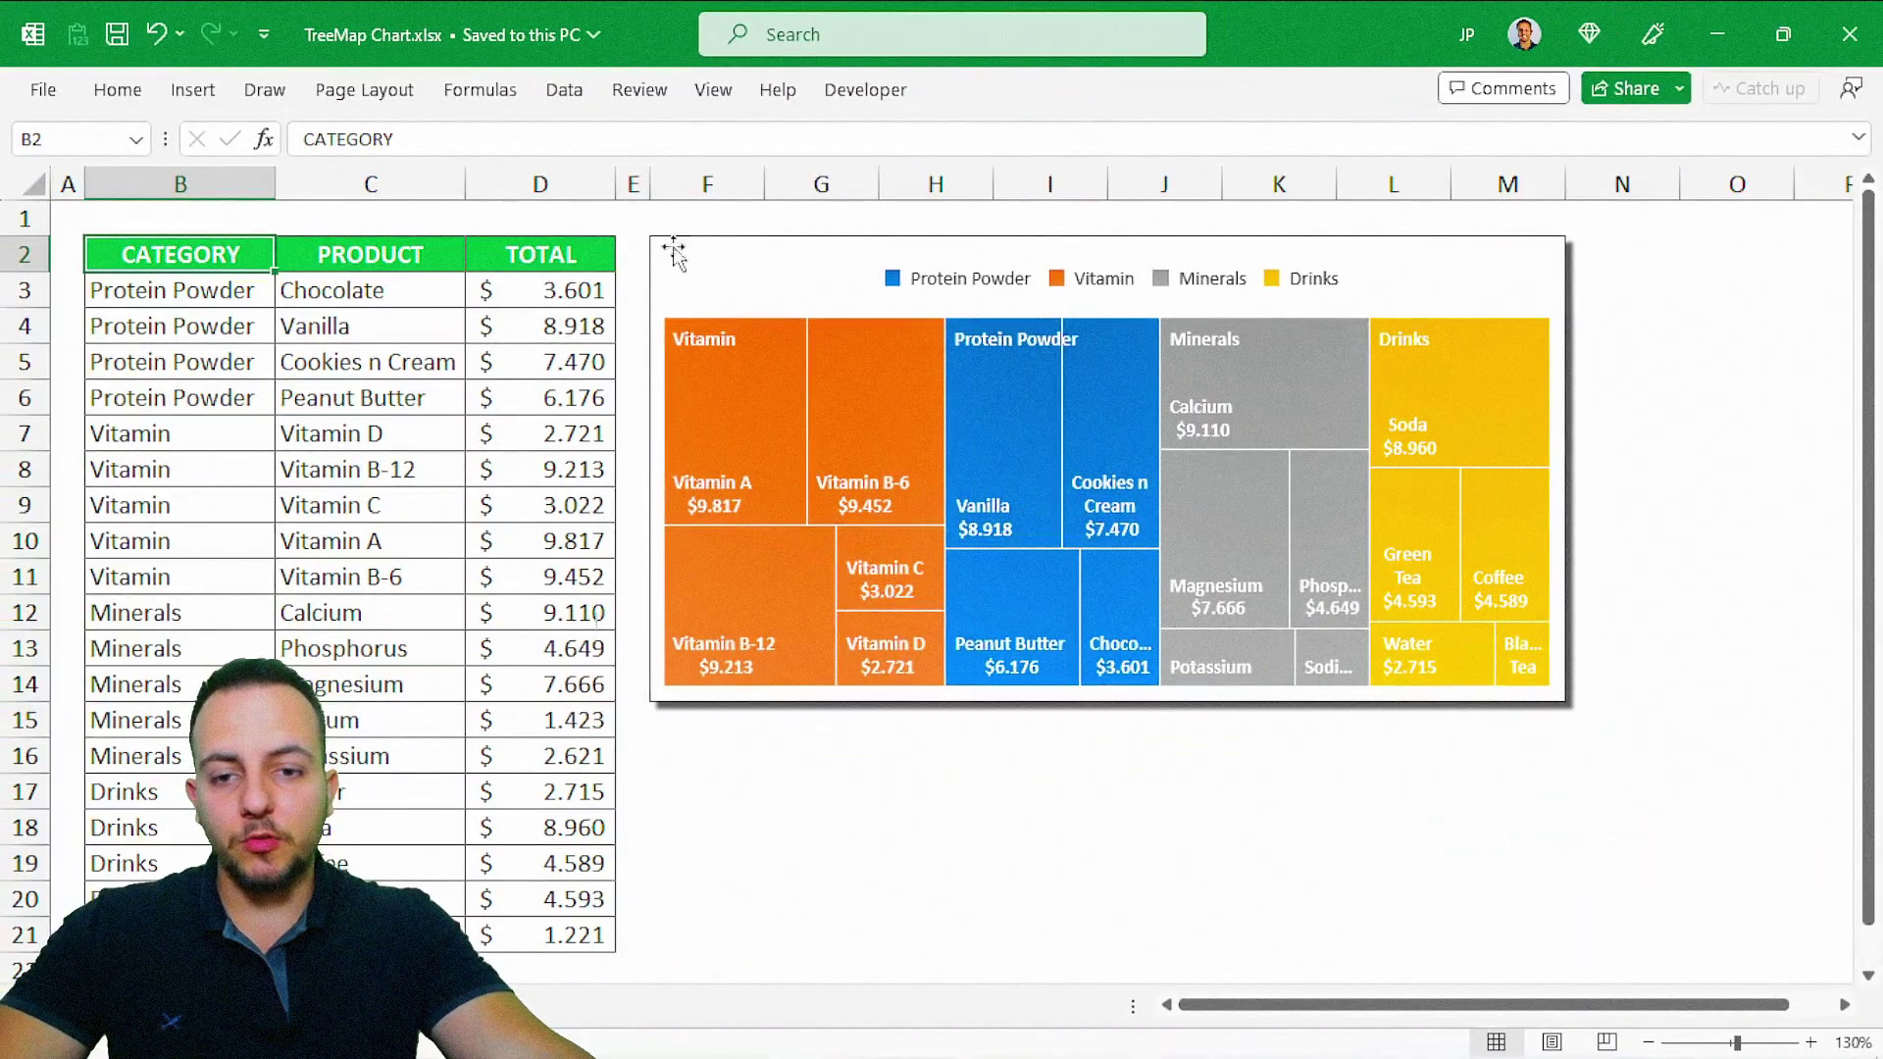
# - Insert a Treemap hierarchy chart from the data in B2:D21
pyautogui.click(1363, 161)
pyautogui.click(147, 252)
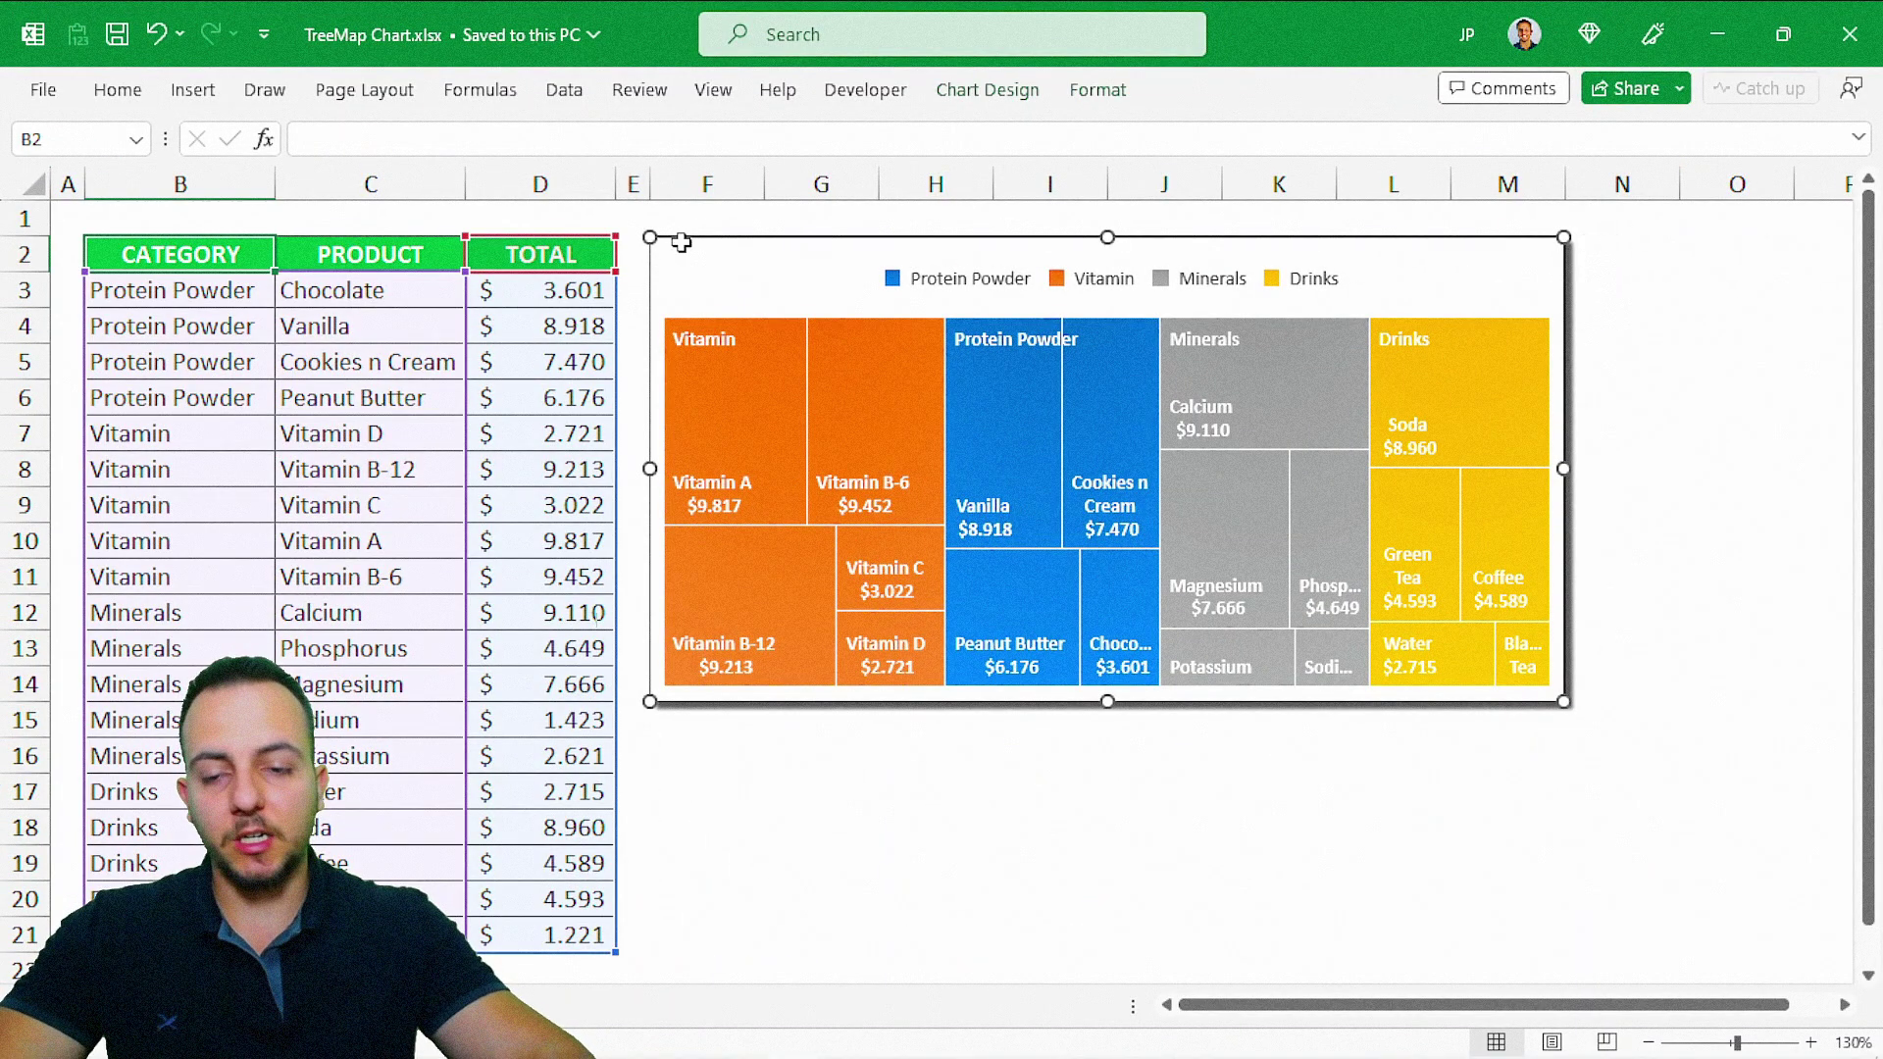
pyautogui.moveTo(147, 252); pyautogui.dragTo(536, 891)
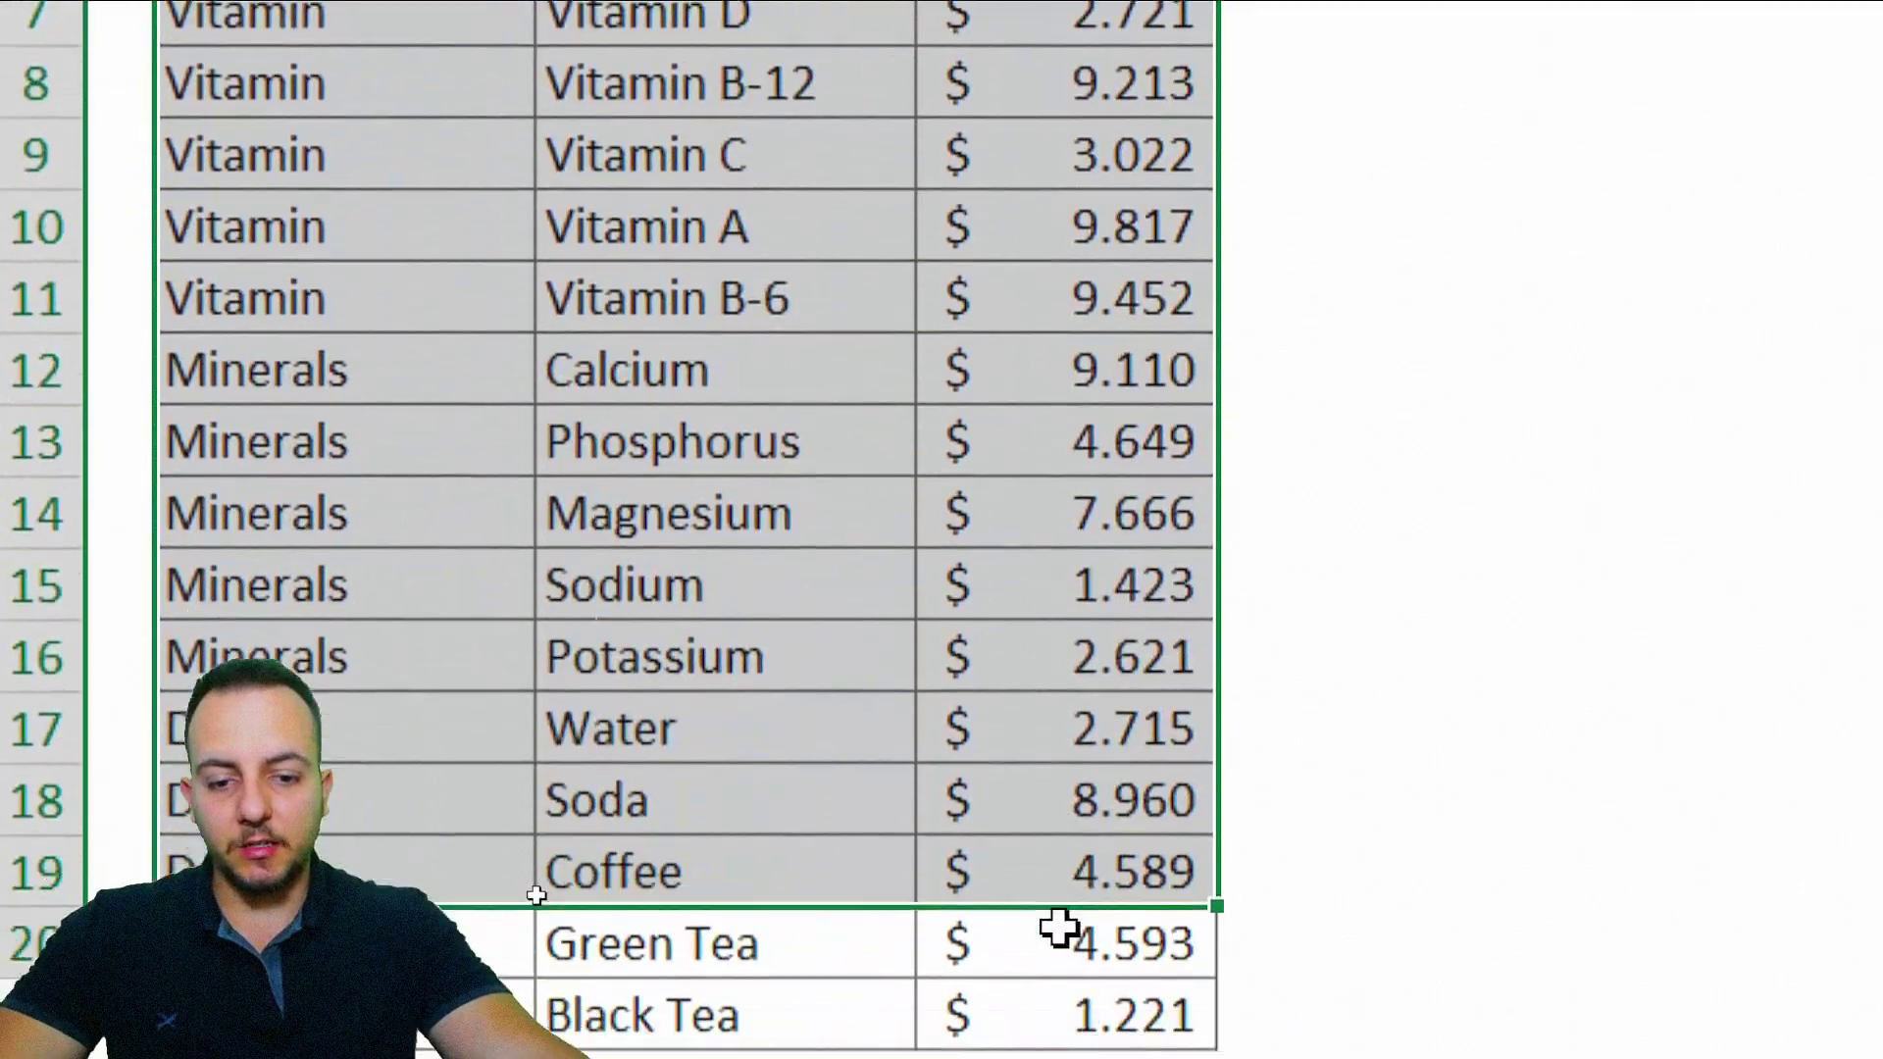
pyautogui.moveTo(1059, 927); pyautogui.dragTo(1059, 1025)
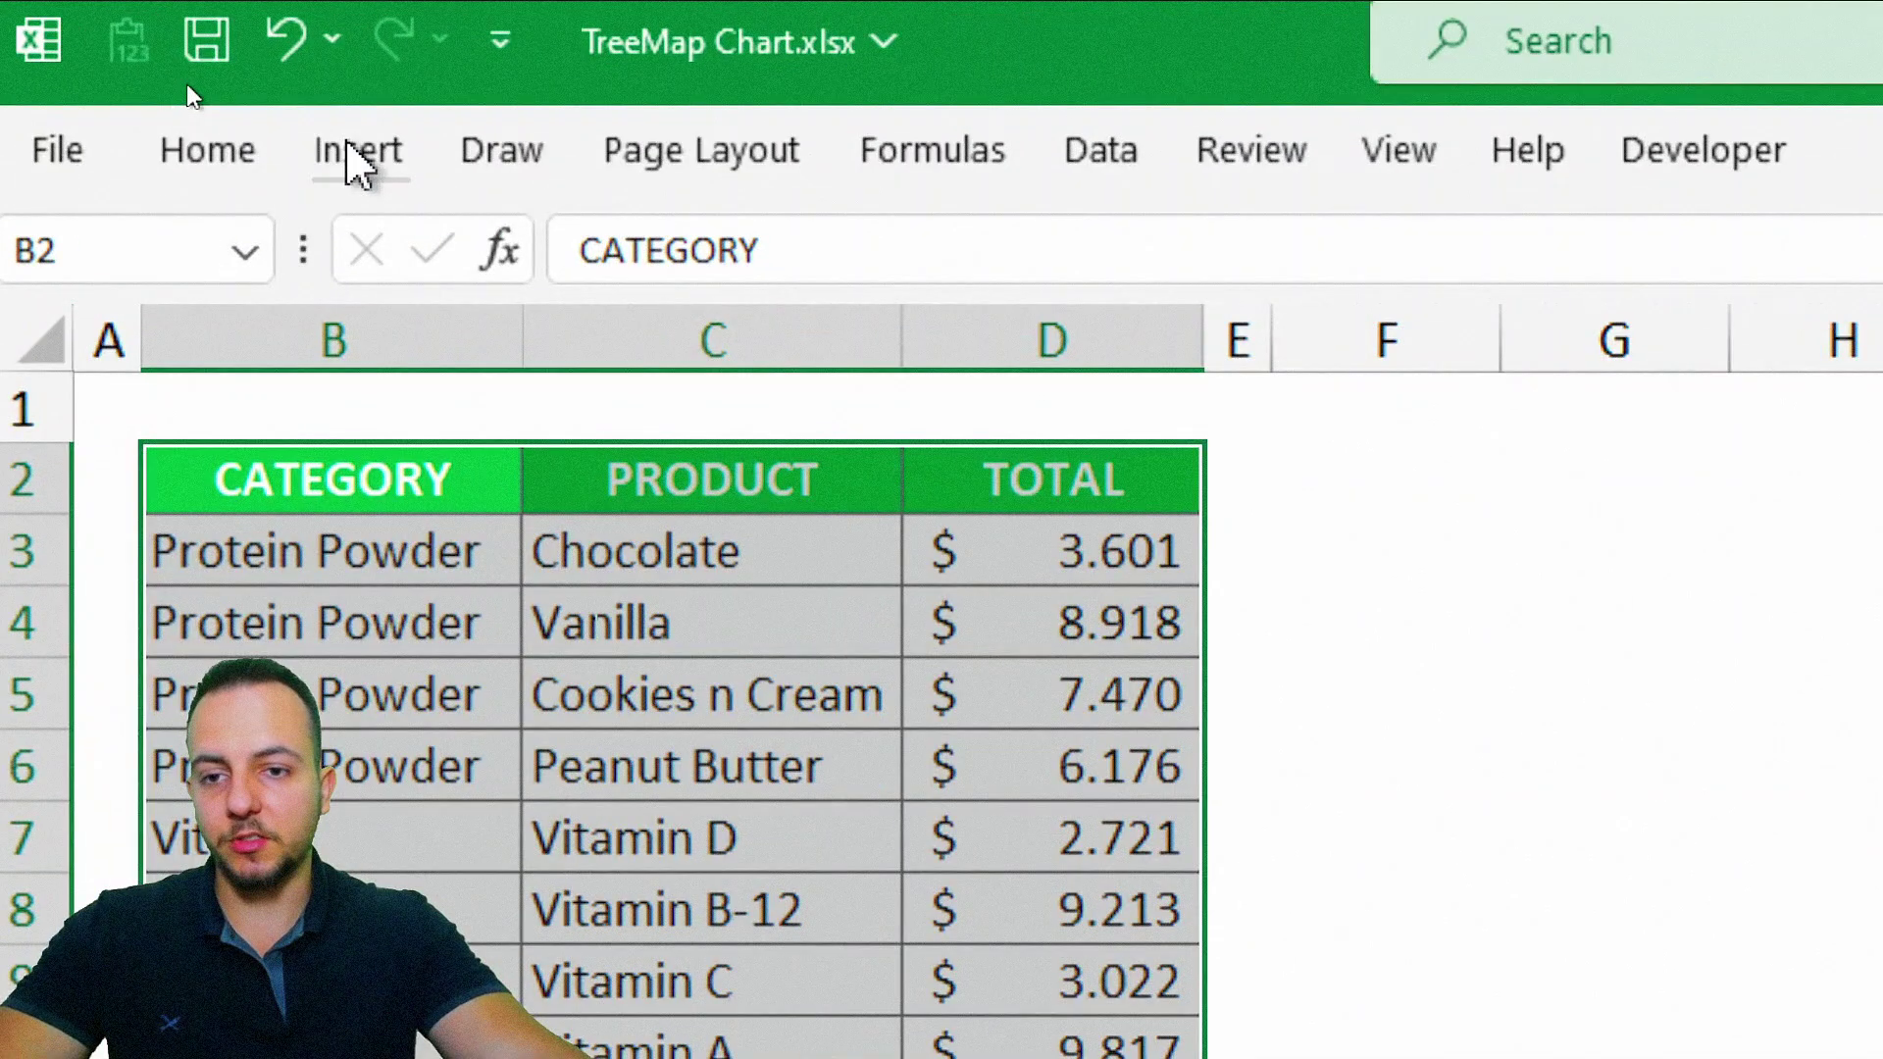
pyautogui.click(356, 152)
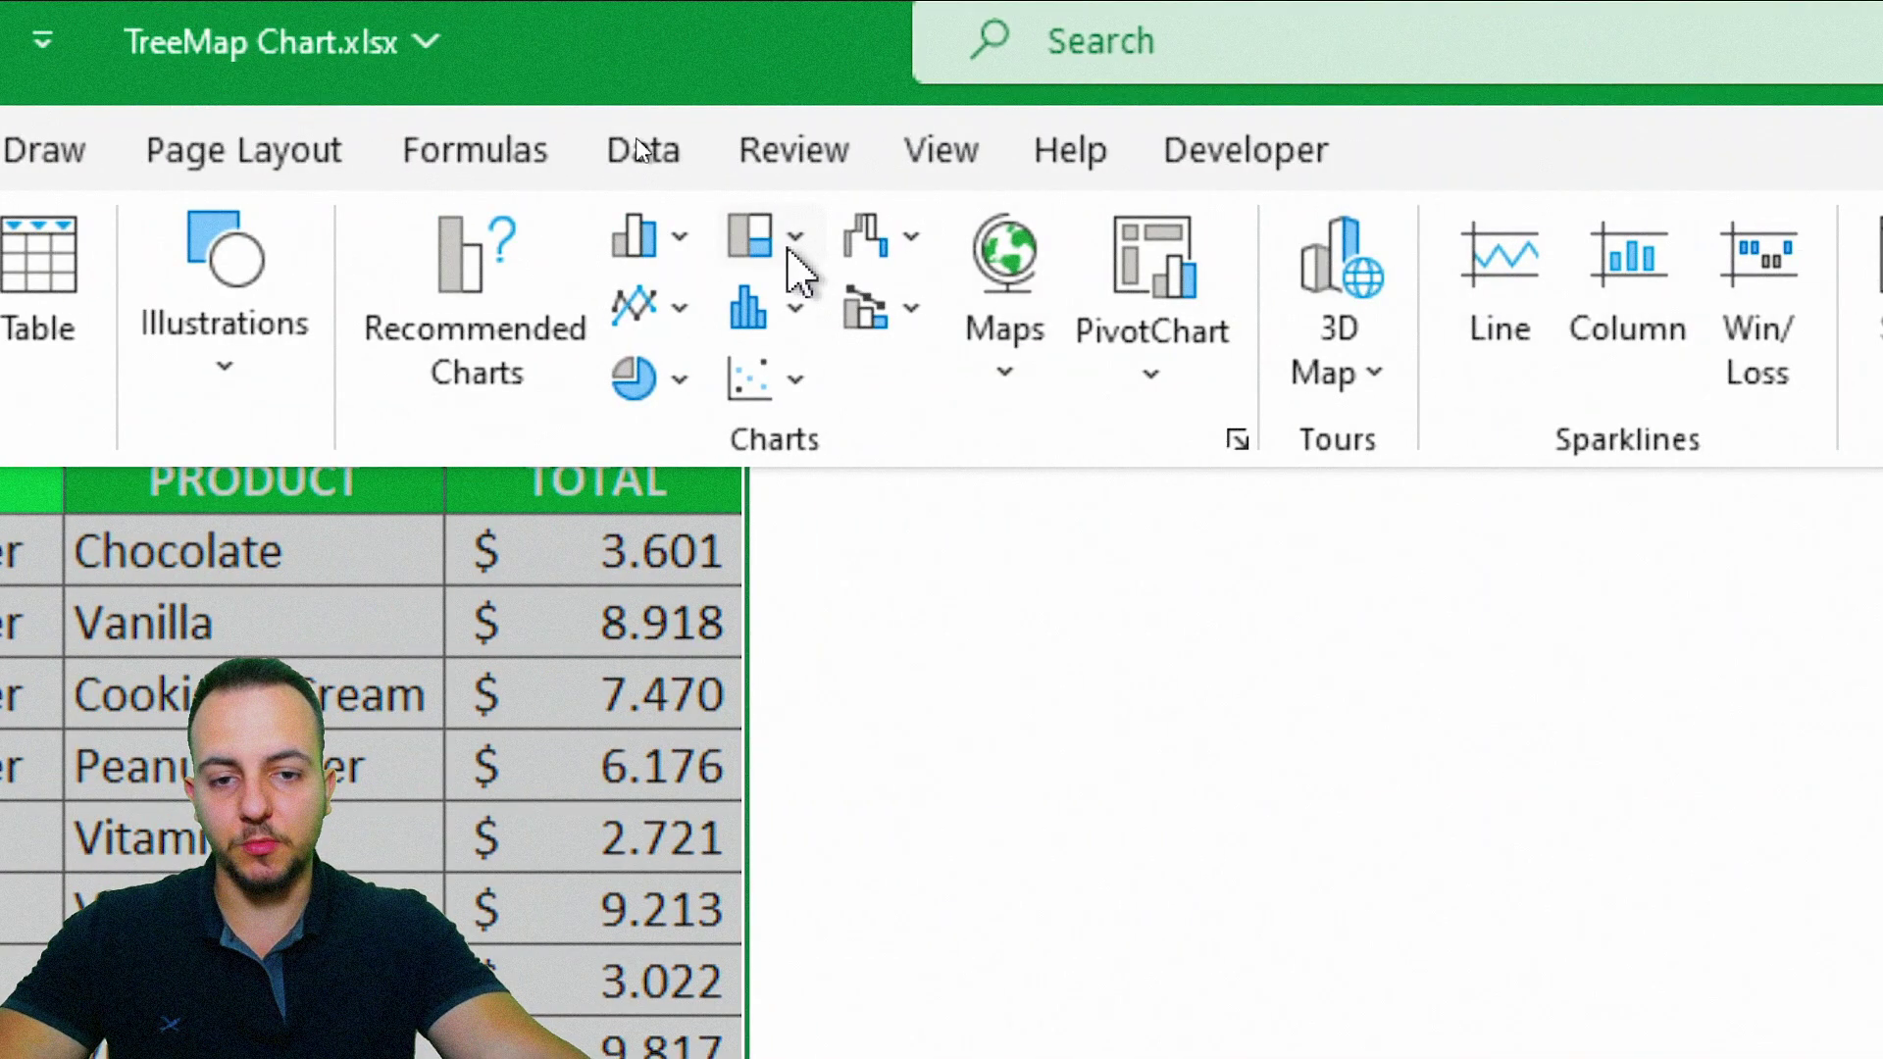
pyautogui.click(791, 243)
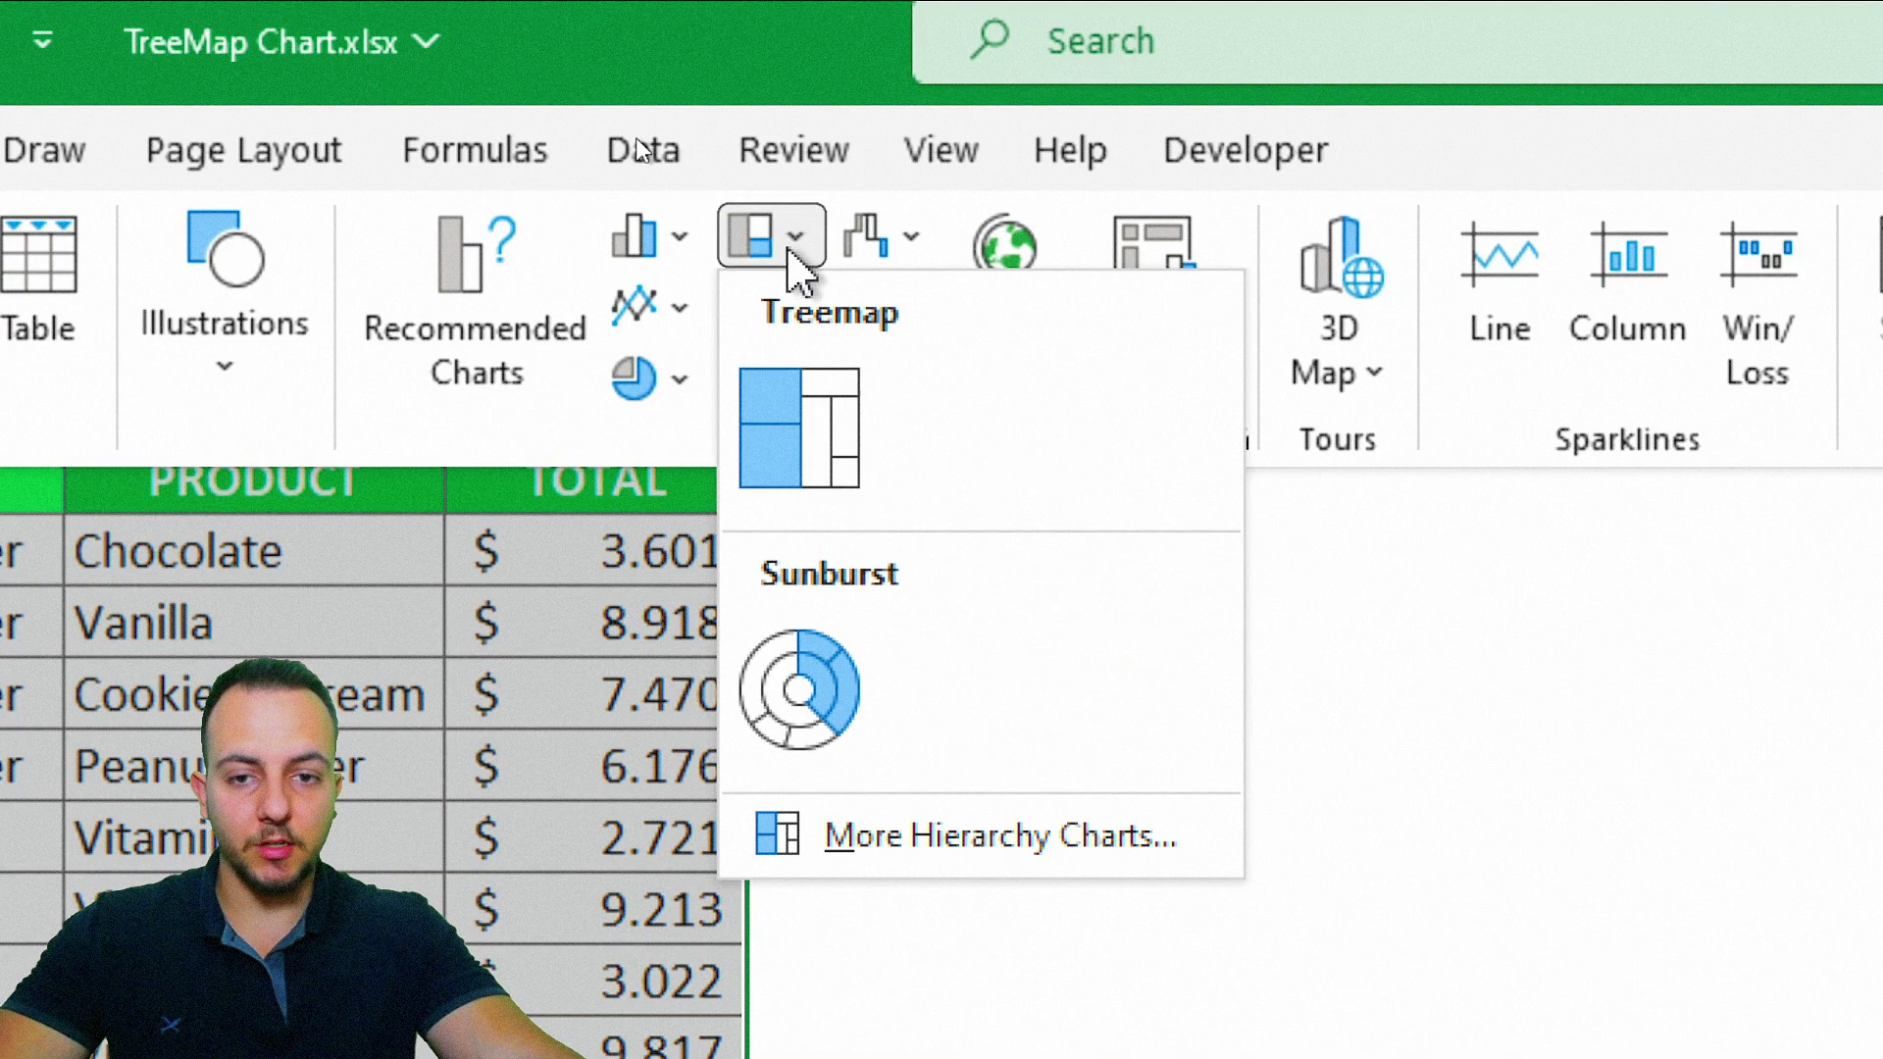
pyautogui.click(806, 457)
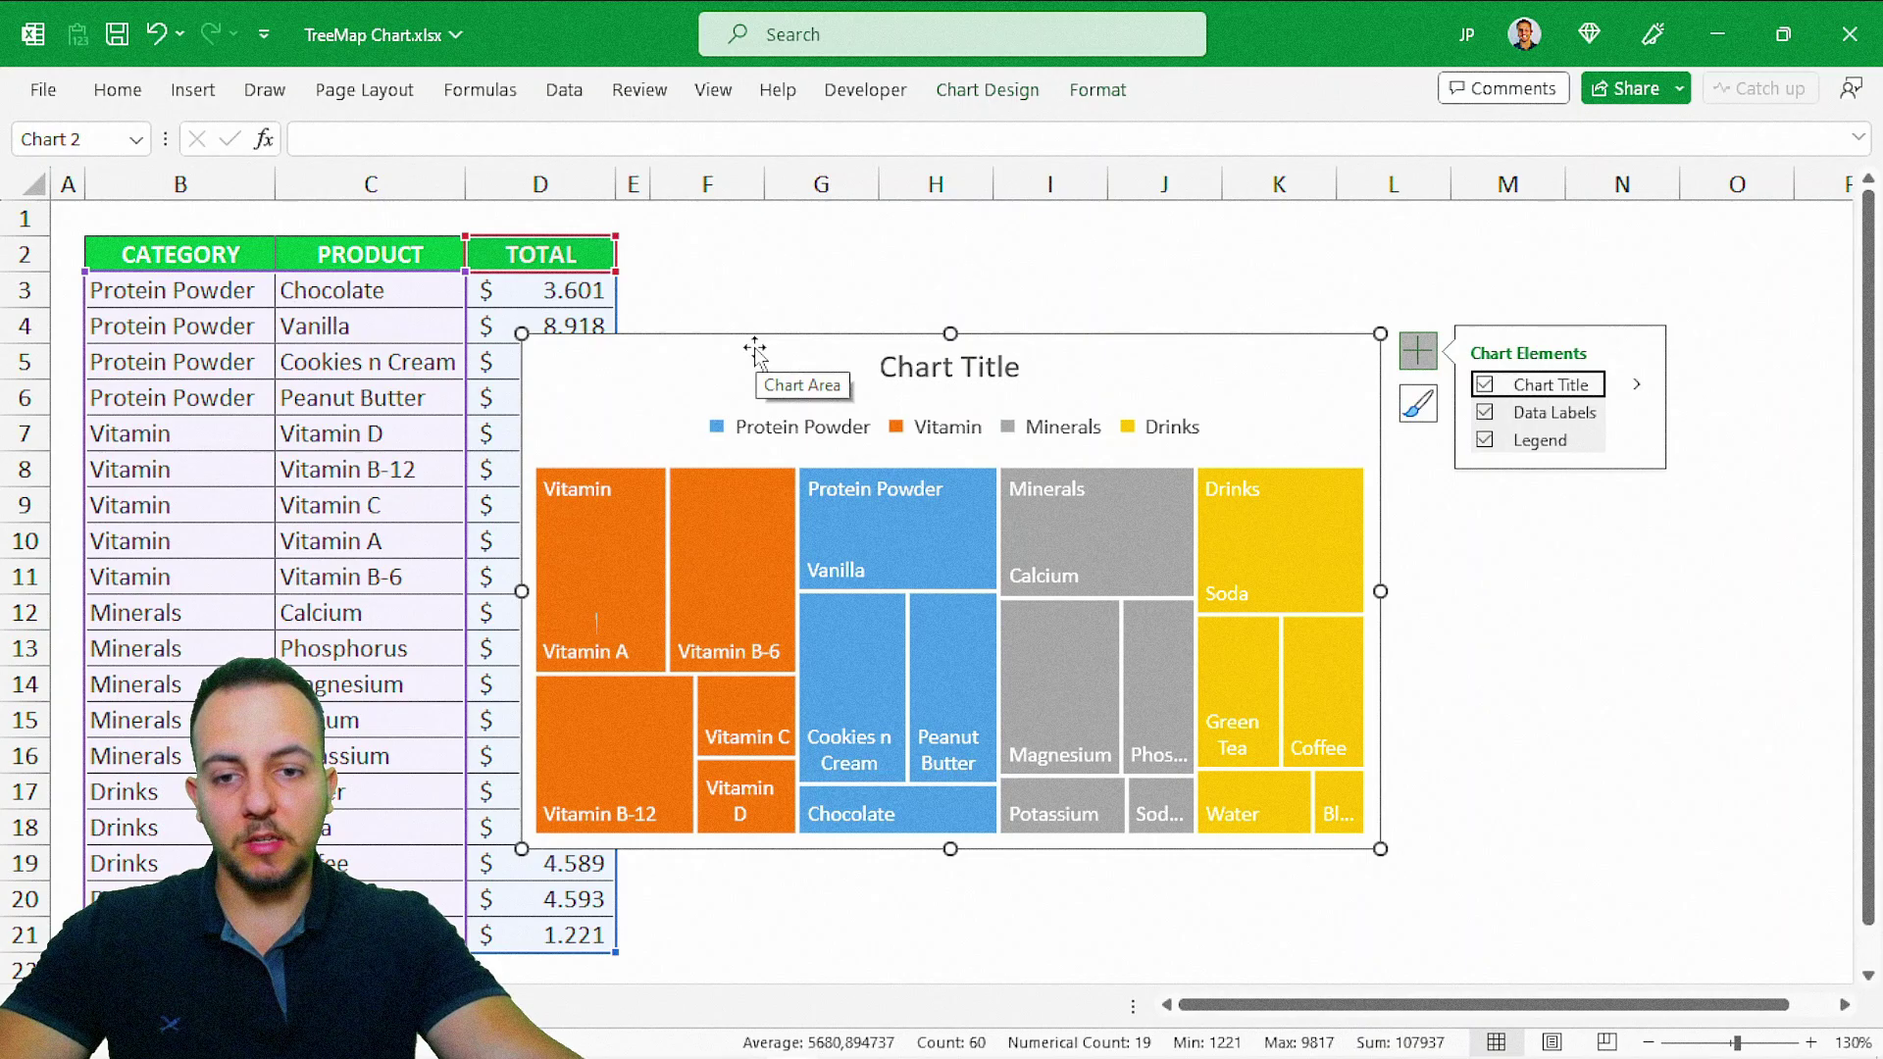
# - Move the new treemap beside the table and enlarge it toward the lower right
pyautogui.moveTo(754, 348); pyautogui.dragTo(817, 216)
pyautogui.moveTo(816, 217); pyautogui.dragTo(808, 214)
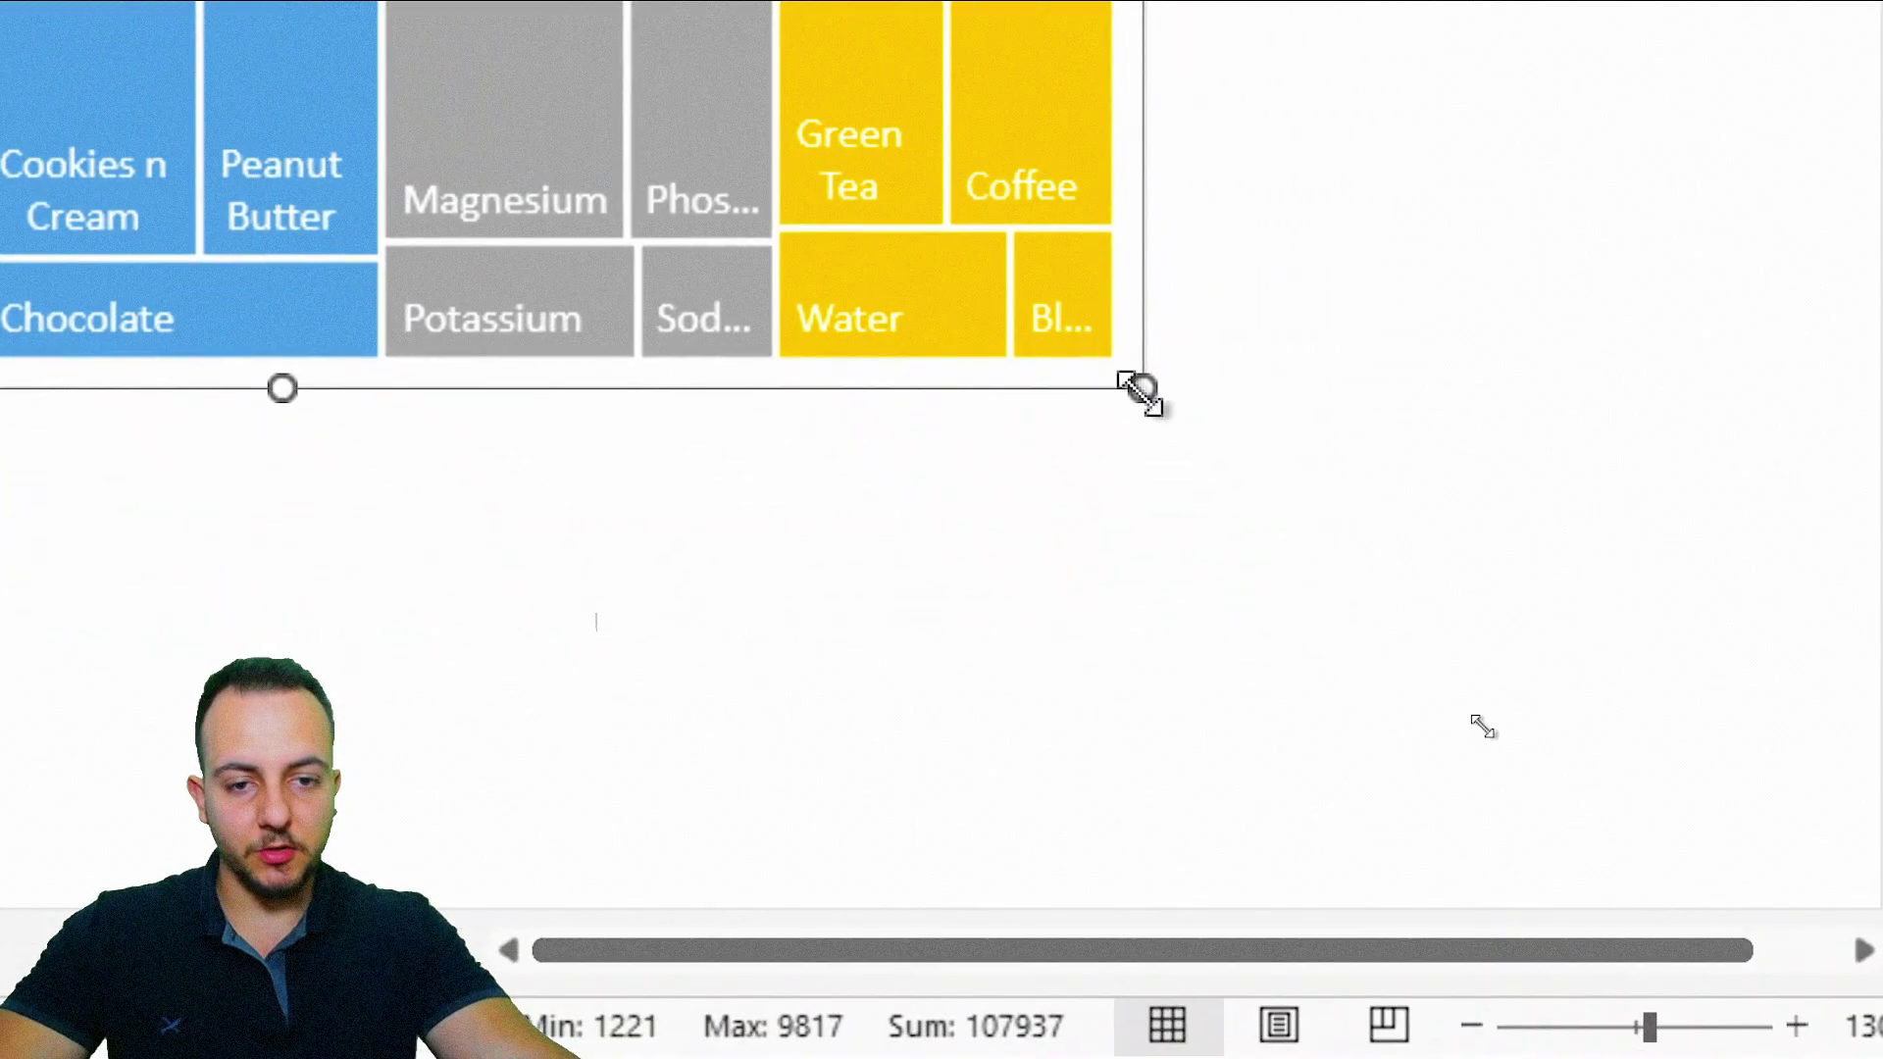
pyautogui.moveTo(1484, 723); pyautogui.dragTo(1805, 948)
pyautogui.moveTo(1728, 838); pyautogui.dragTo(1731, 845)
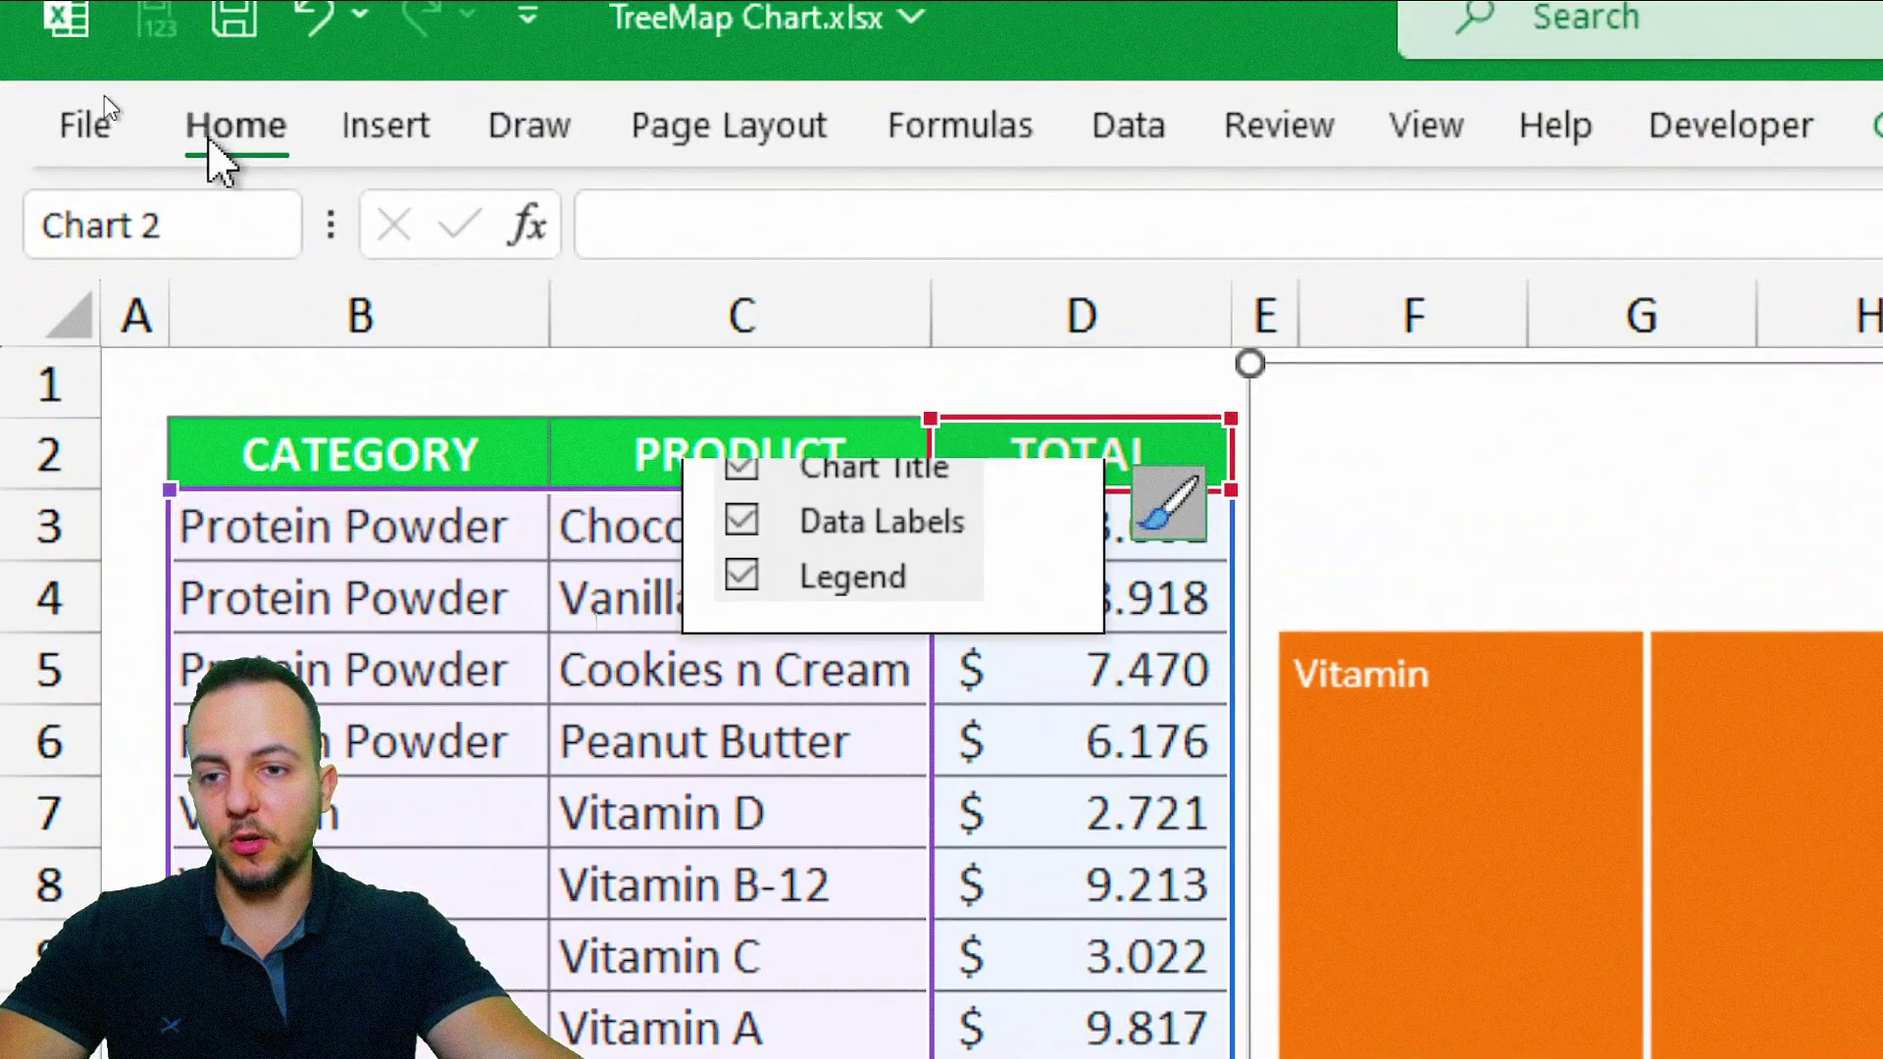
# - Shrink the chart text from 18 to 14 and delete the Chart Title
pyautogui.click(109, 99)
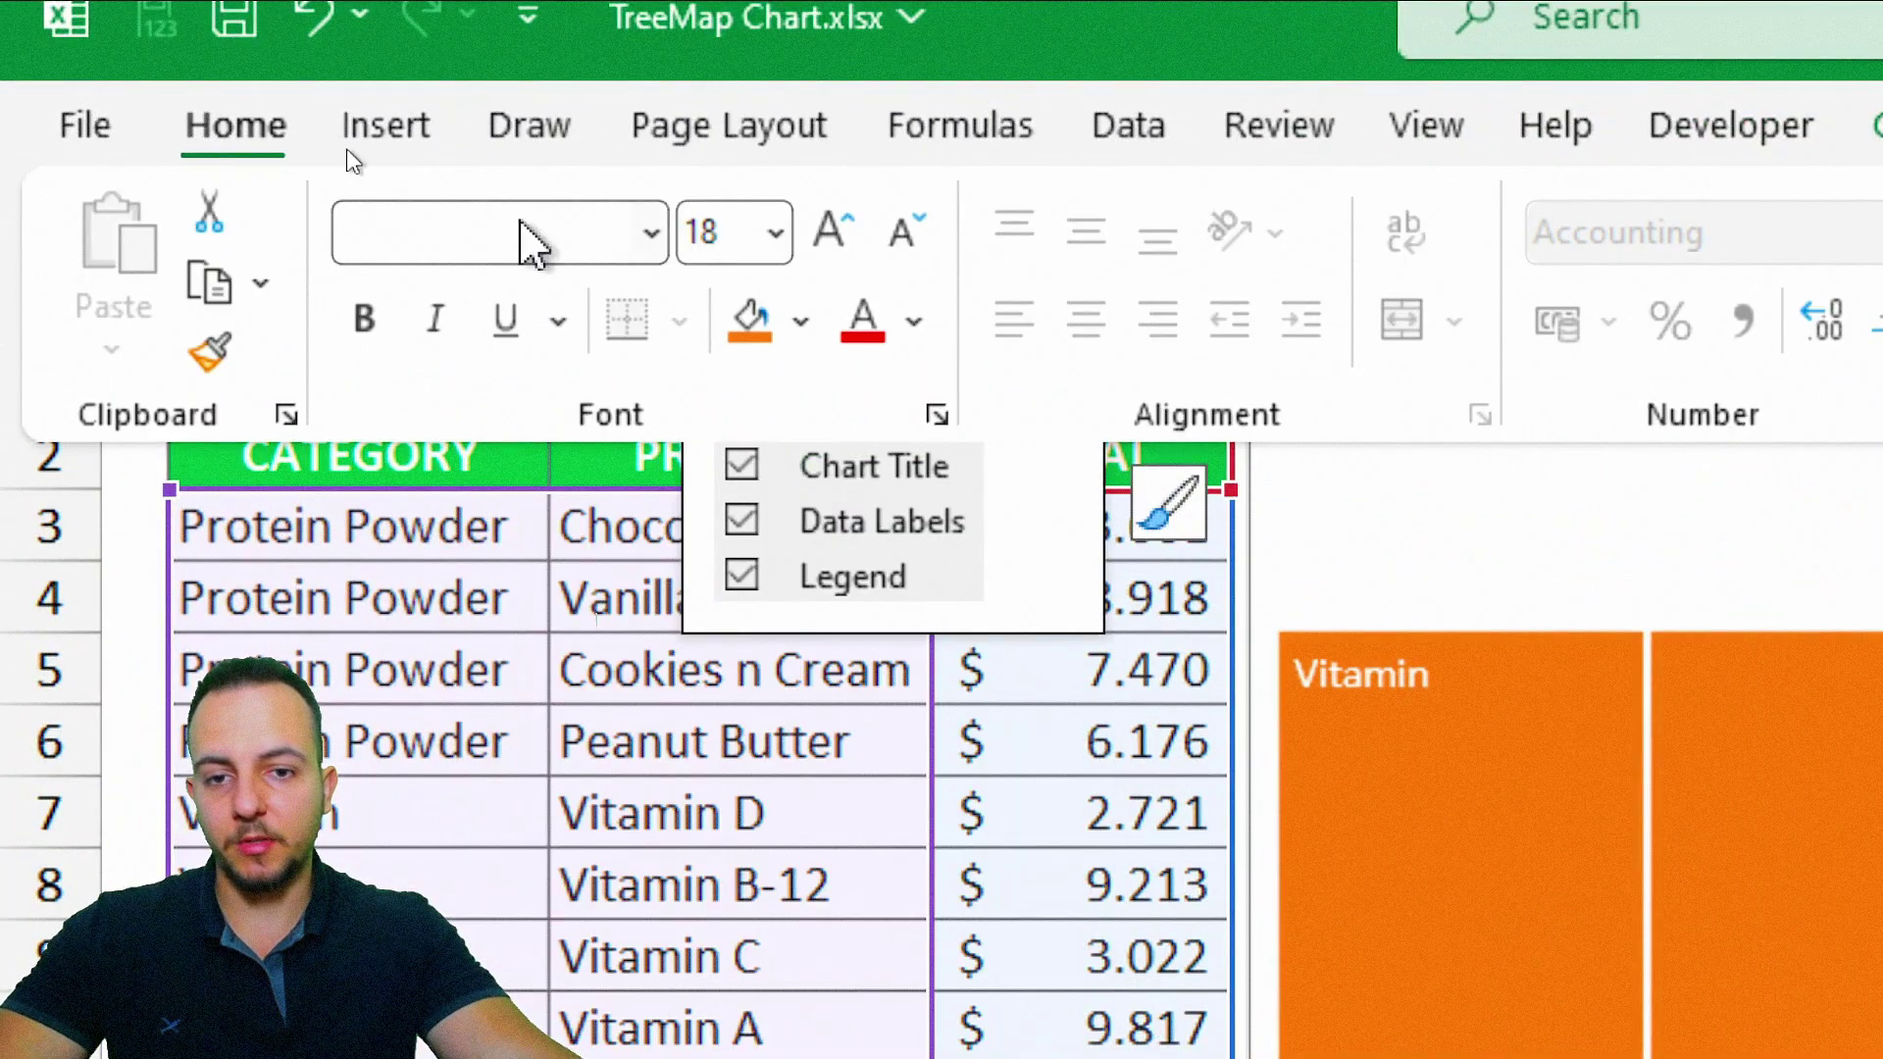
pyautogui.click(929, 245)
pyautogui.click(929, 245)
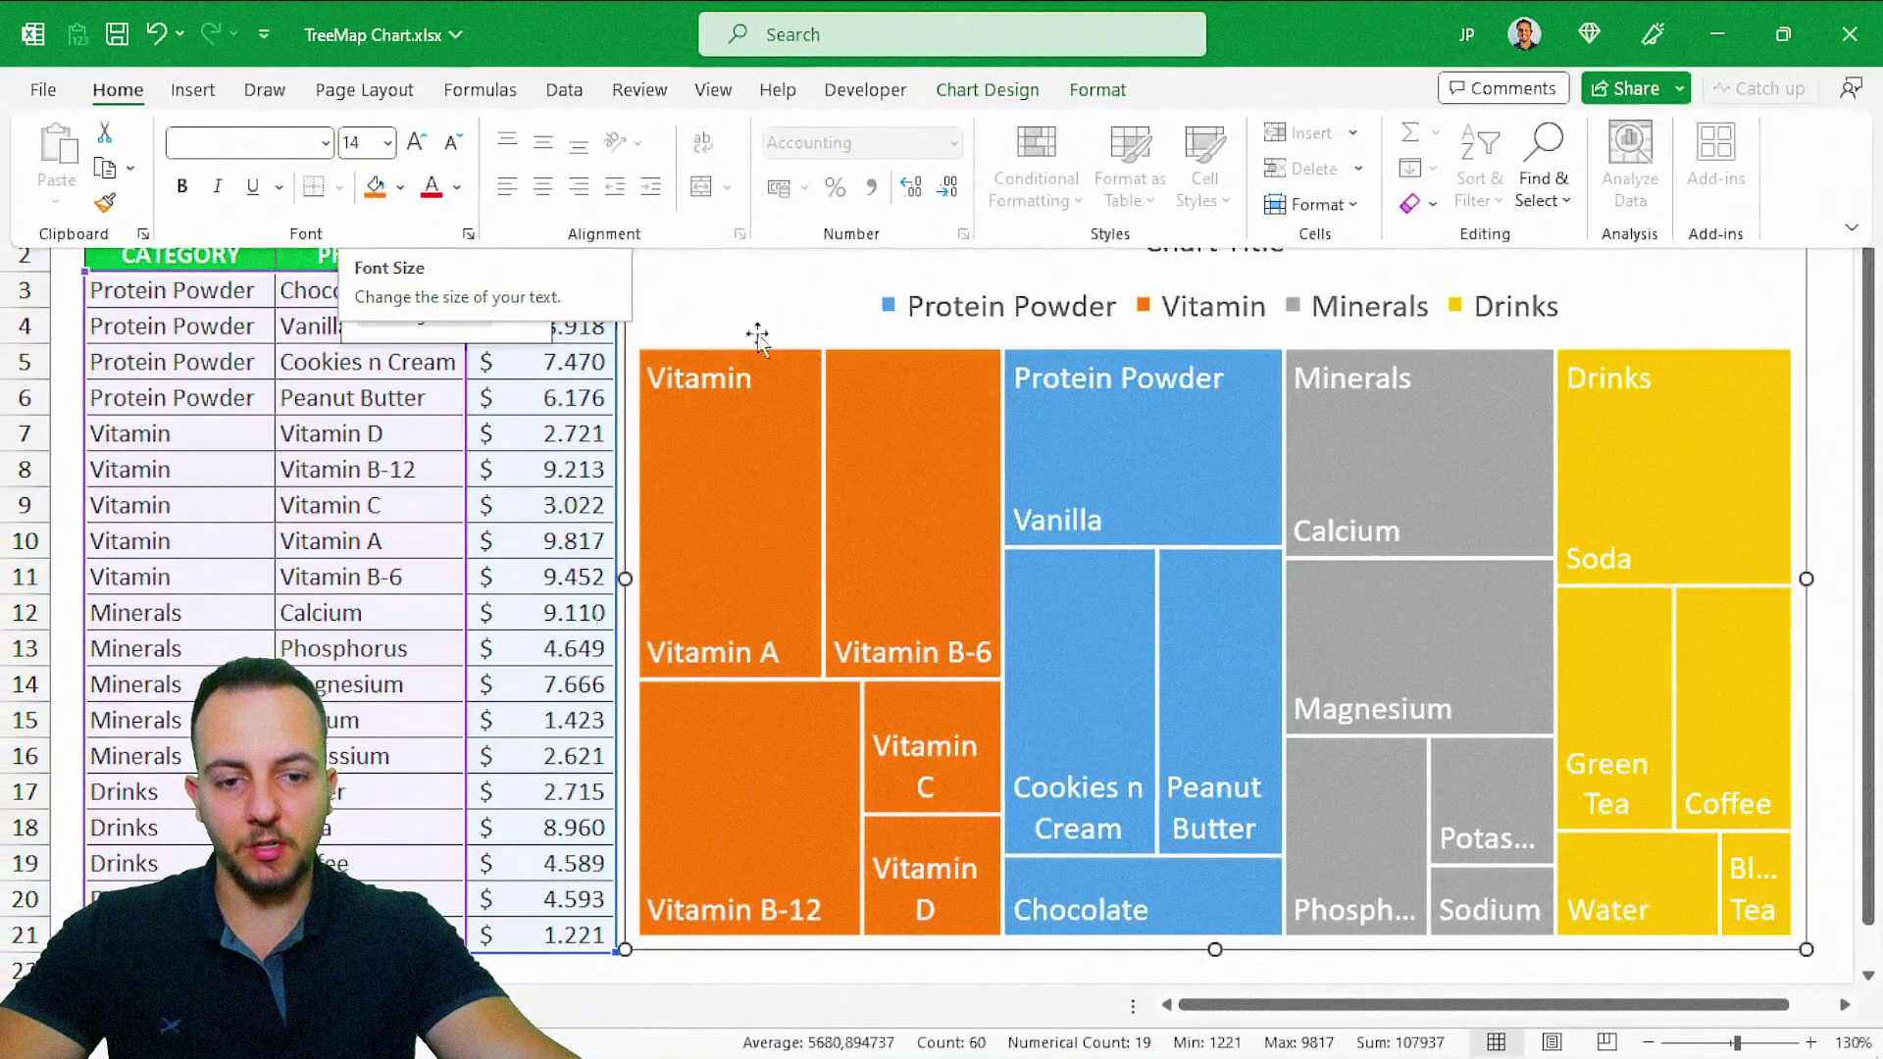
pyautogui.press('Escape')
pyautogui.press('Escape')
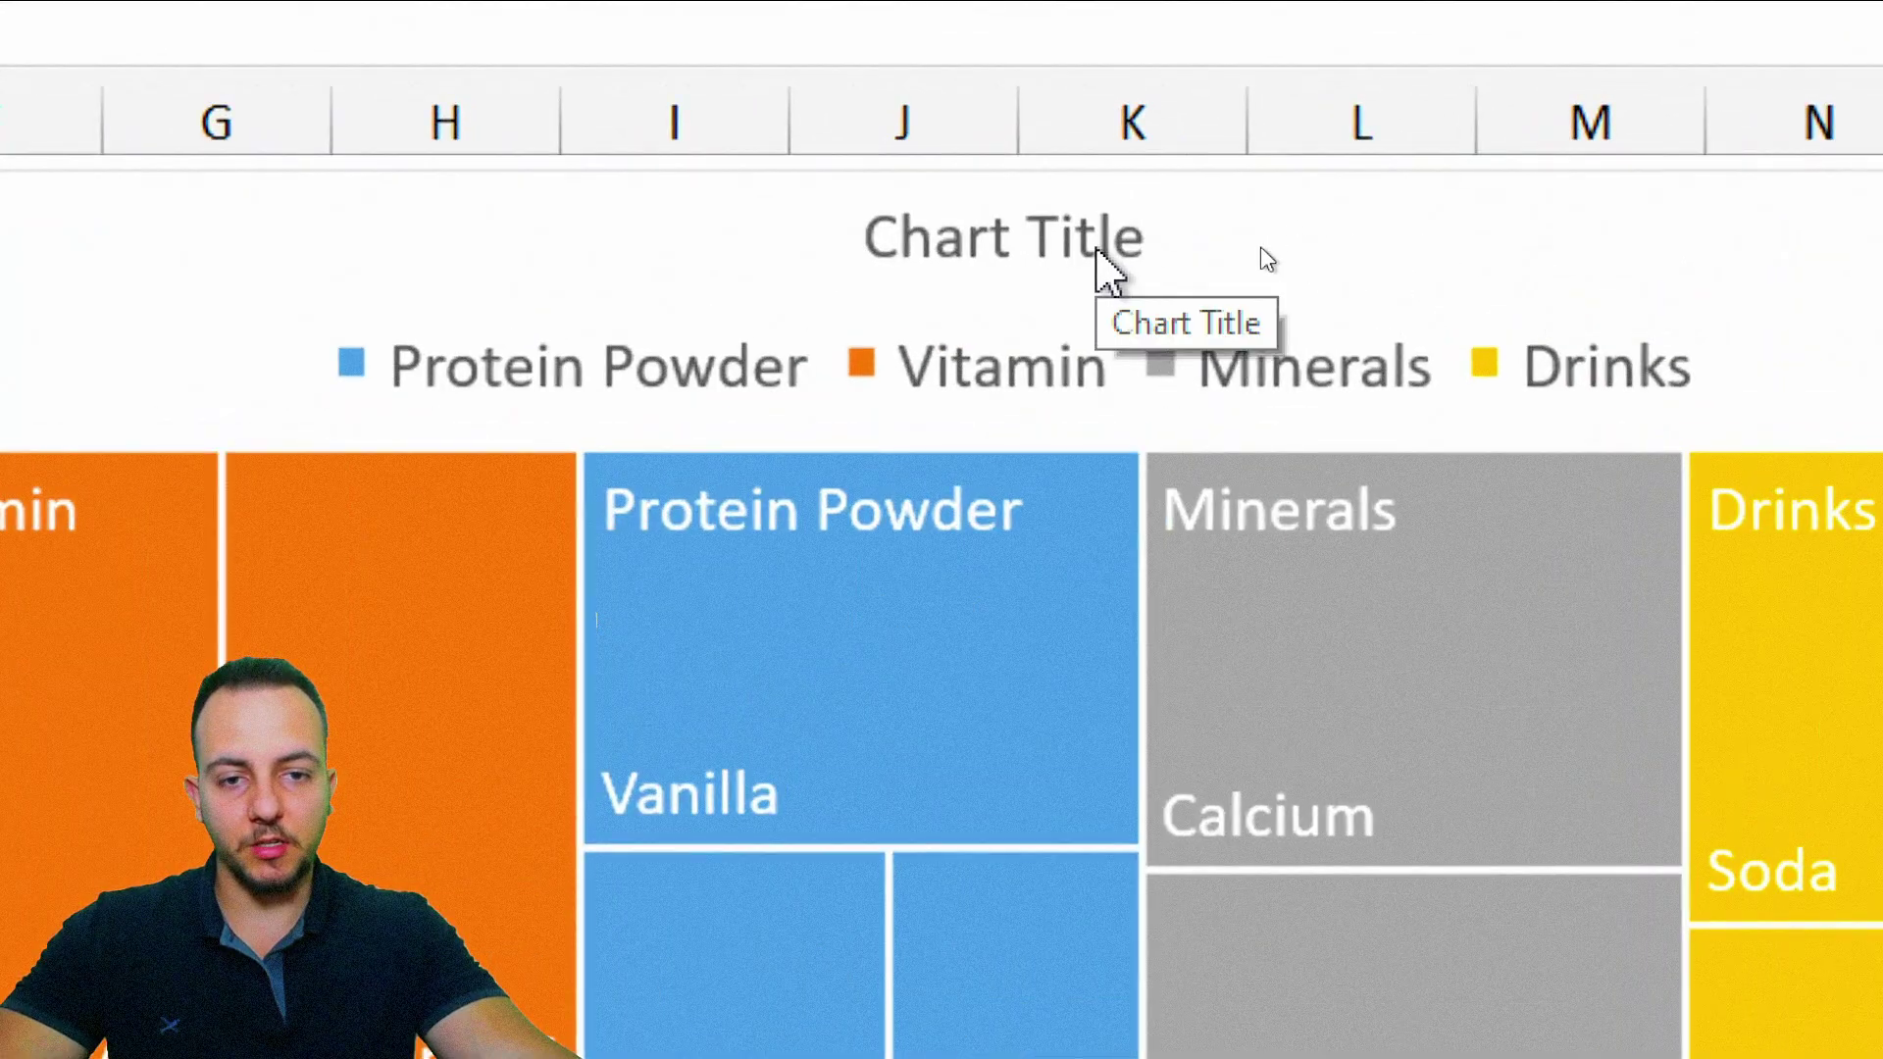
pyautogui.click(1263, 251)
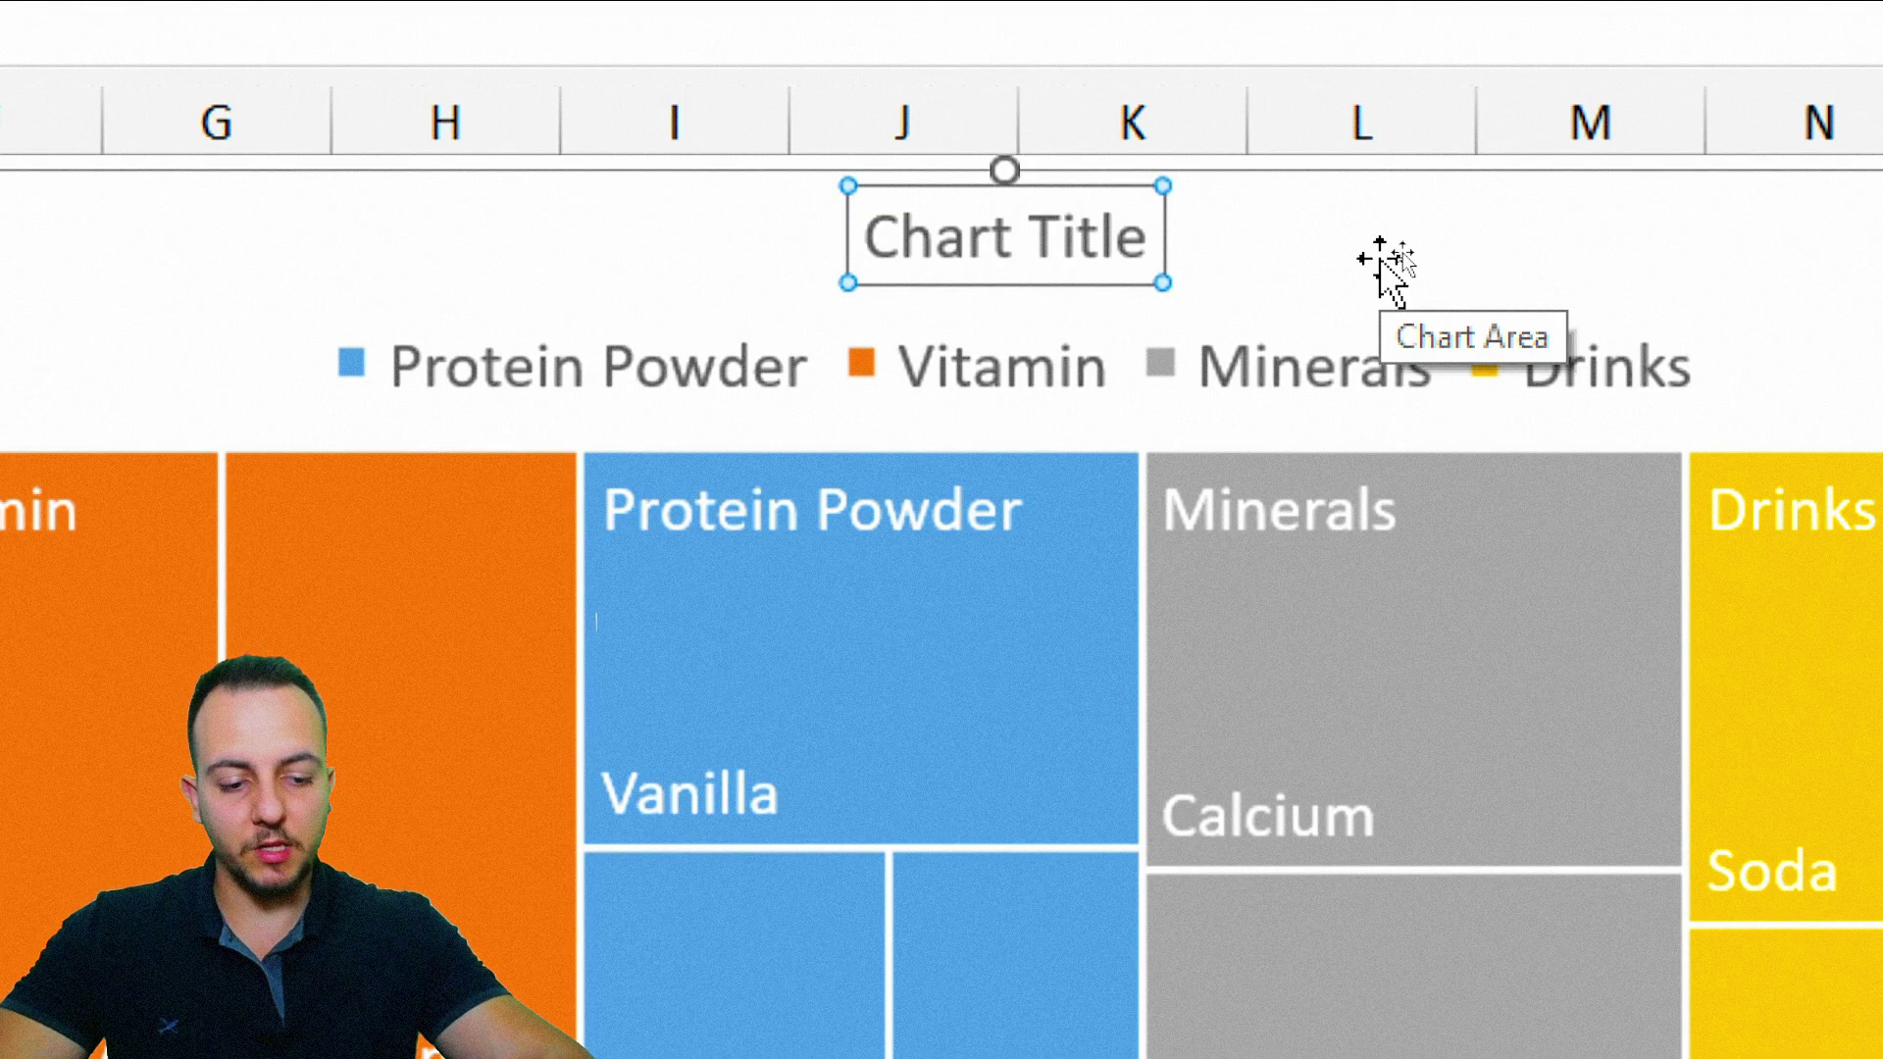
pyautogui.press('Delete')
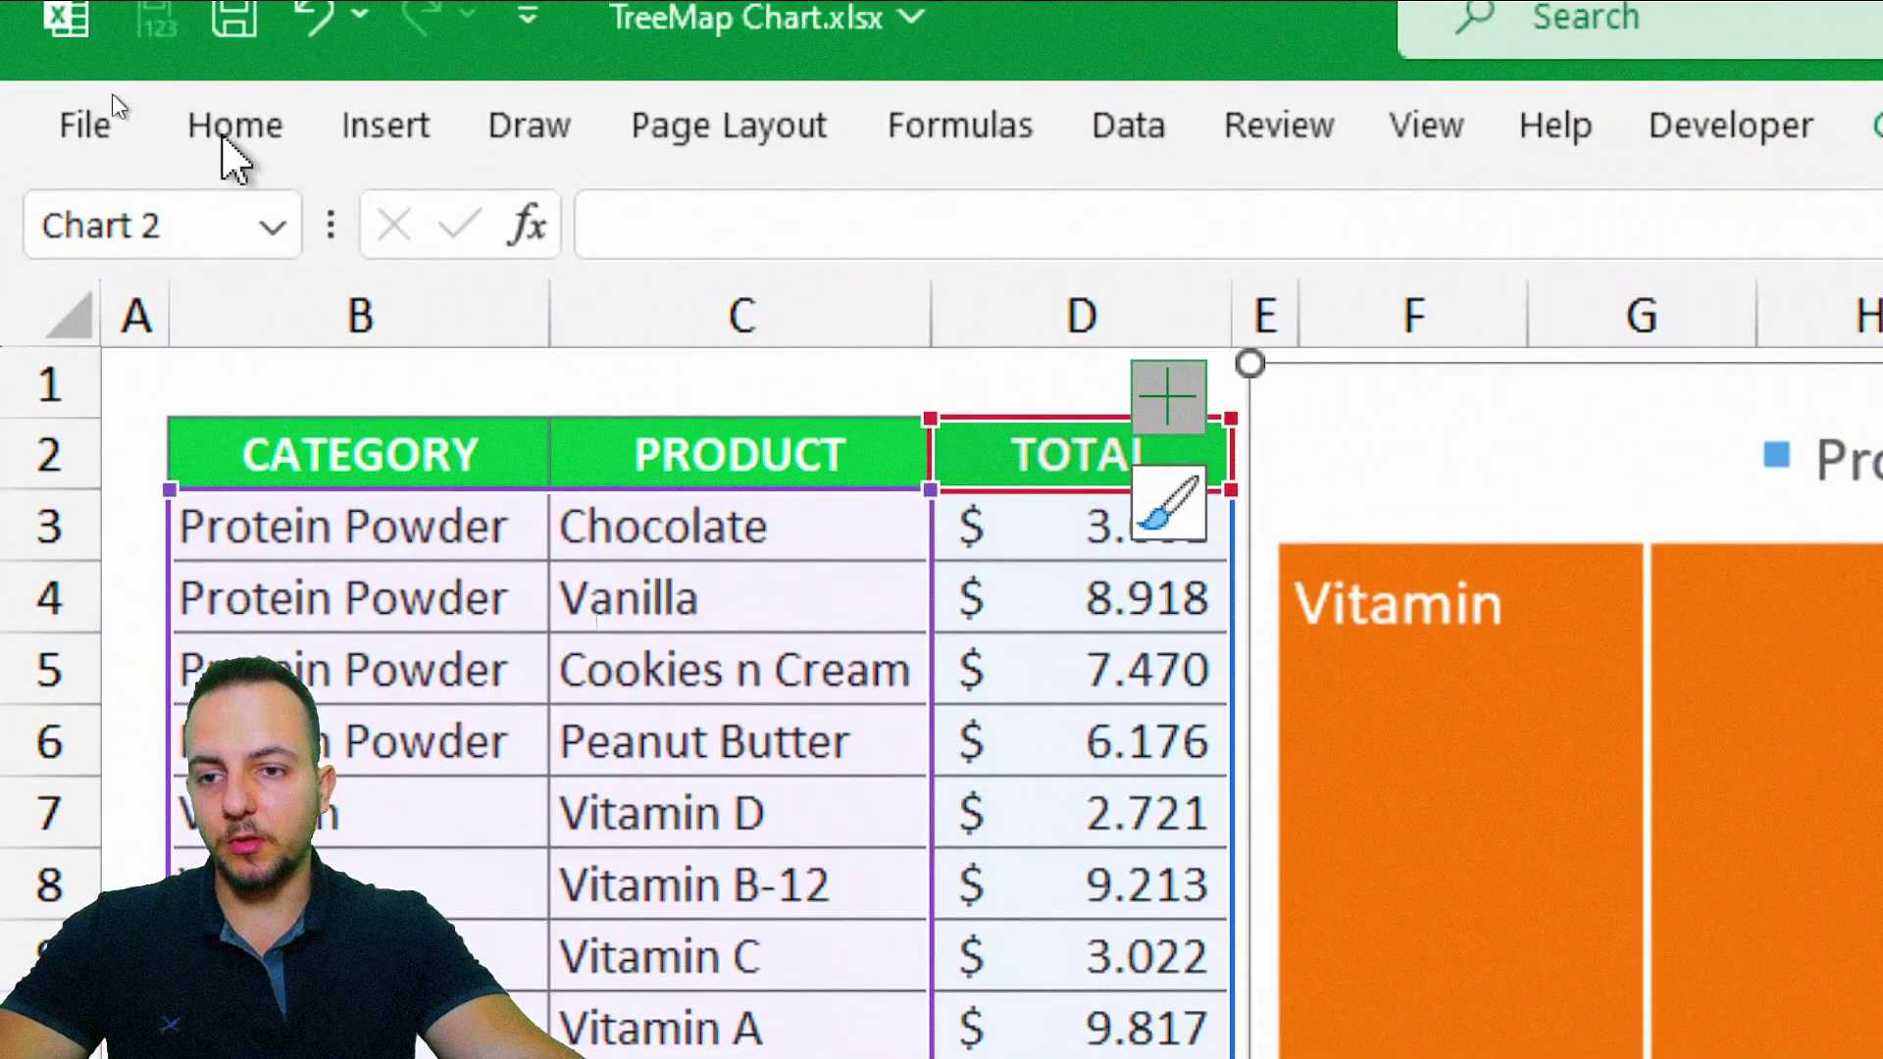
# - Reduce the treemap's text size further, from 14 down to 11
pyautogui.click(192, 107)
pyautogui.click(925, 233)
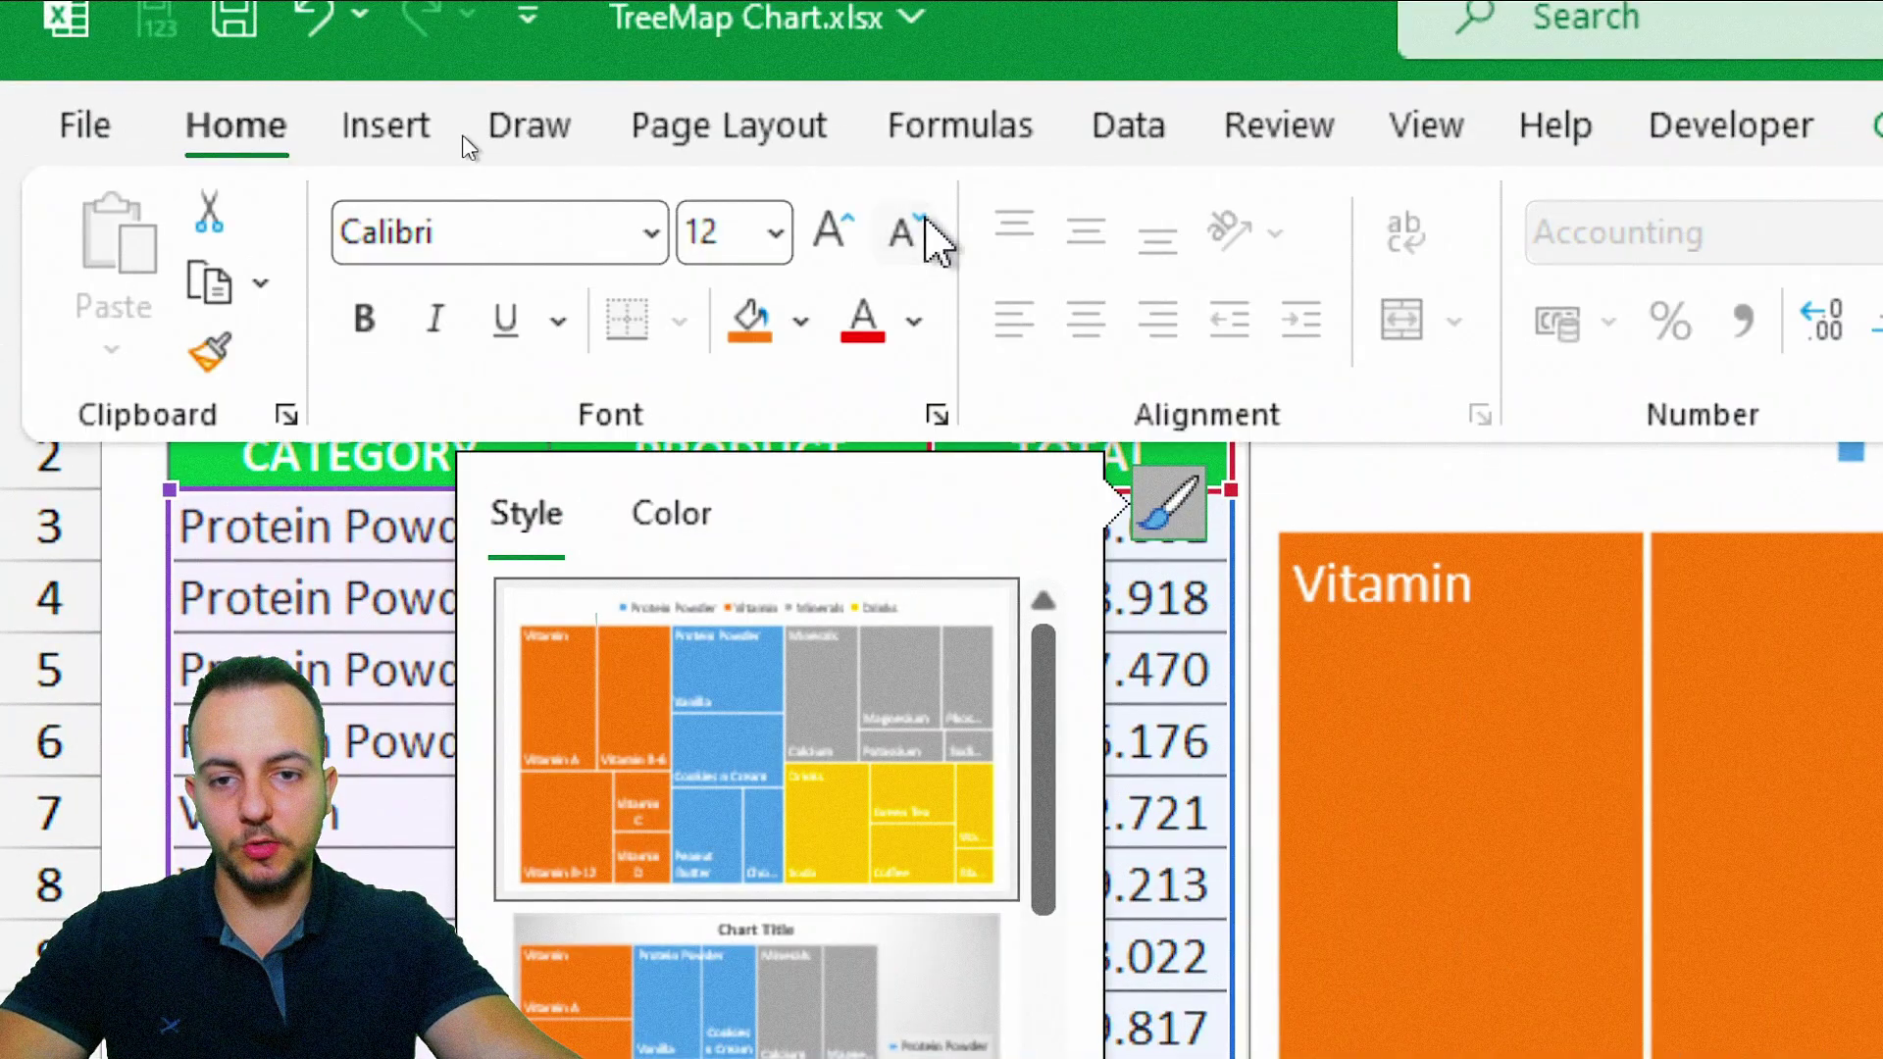
pyautogui.click(925, 233)
pyautogui.press('Escape')
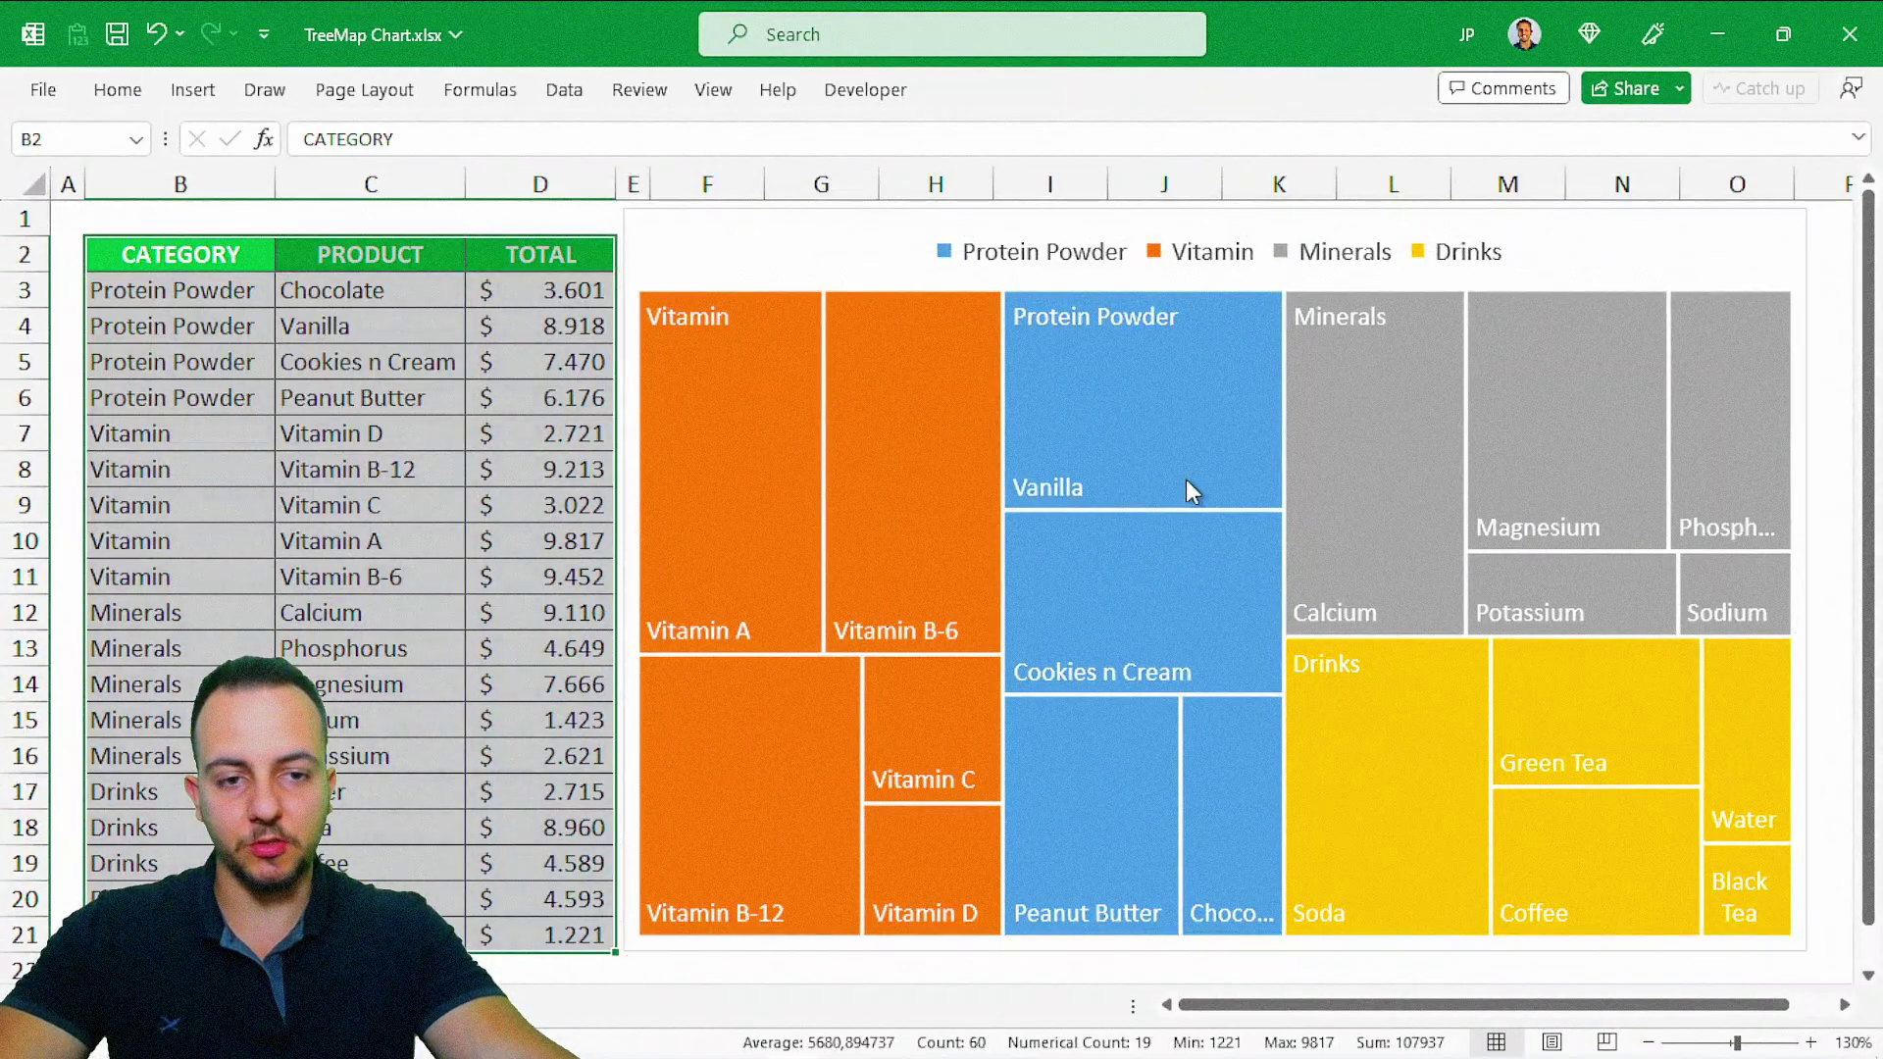
pyautogui.click(217, 263)
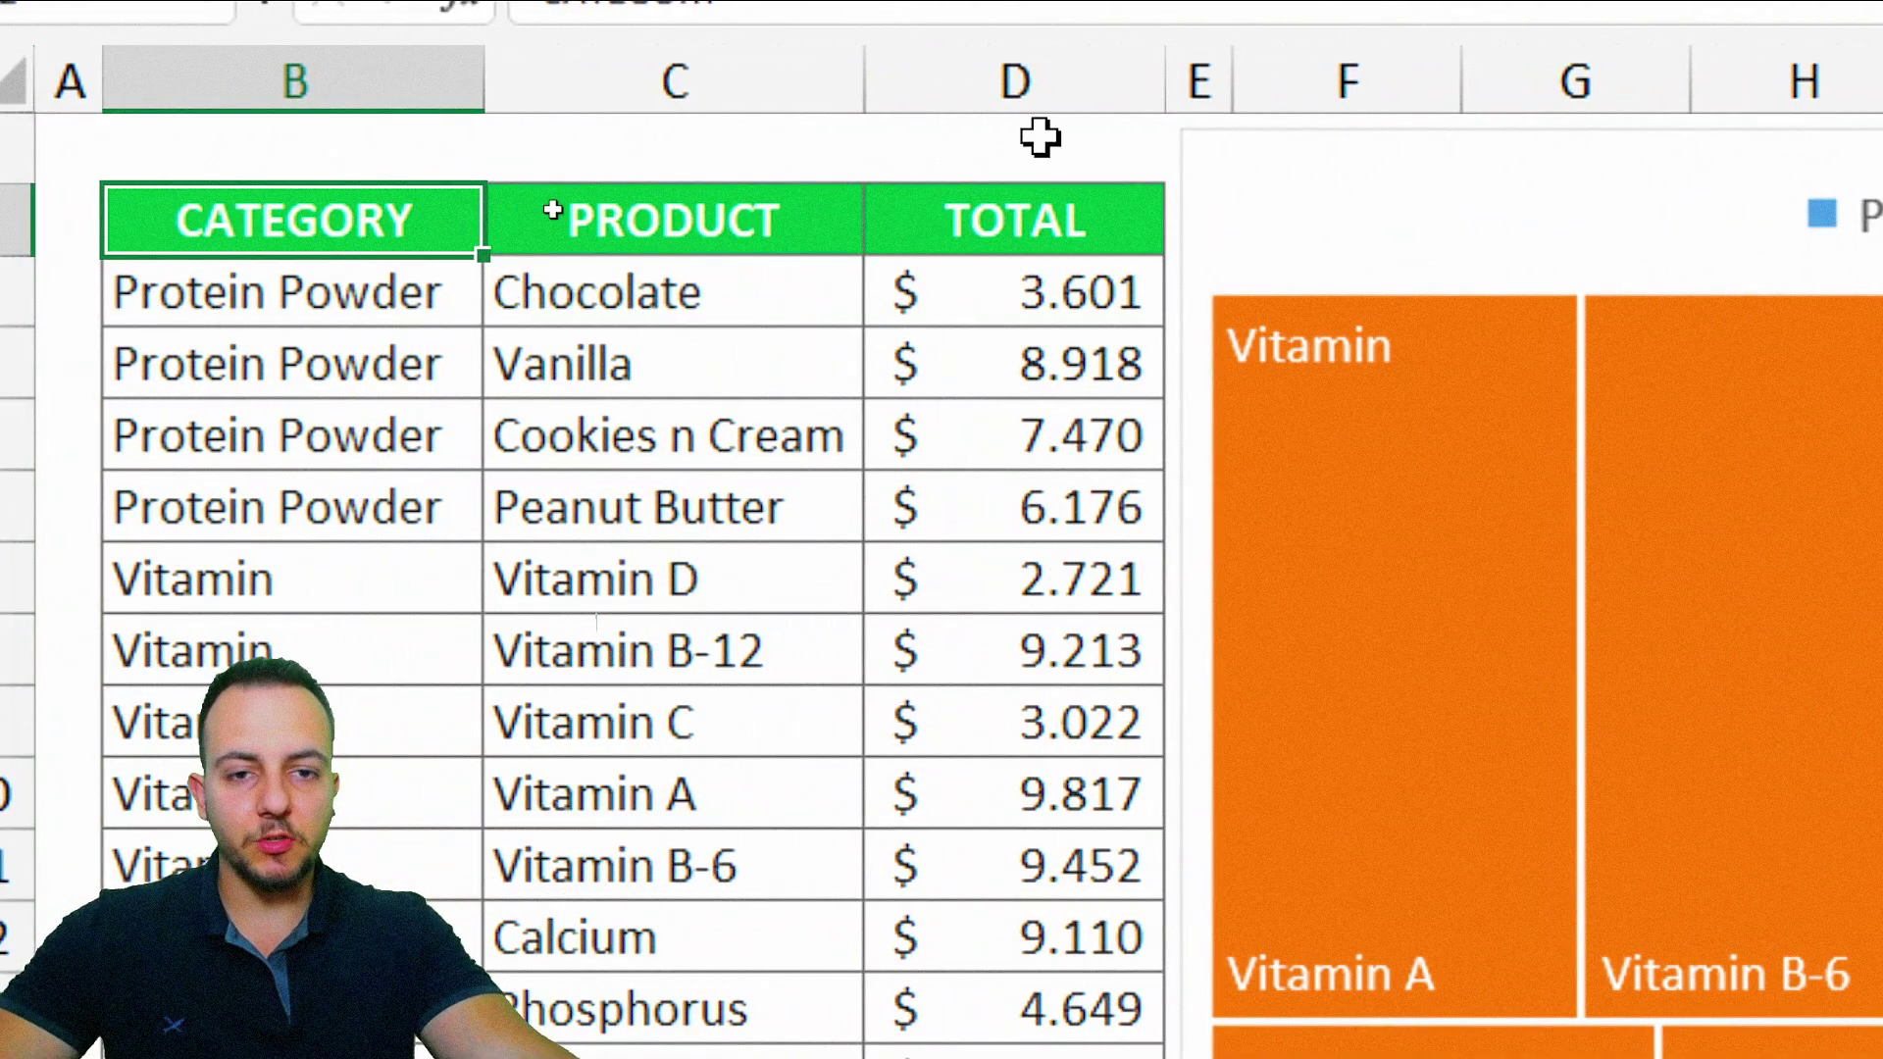
pyautogui.click(1042, 140)
pyautogui.click(1042, 228)
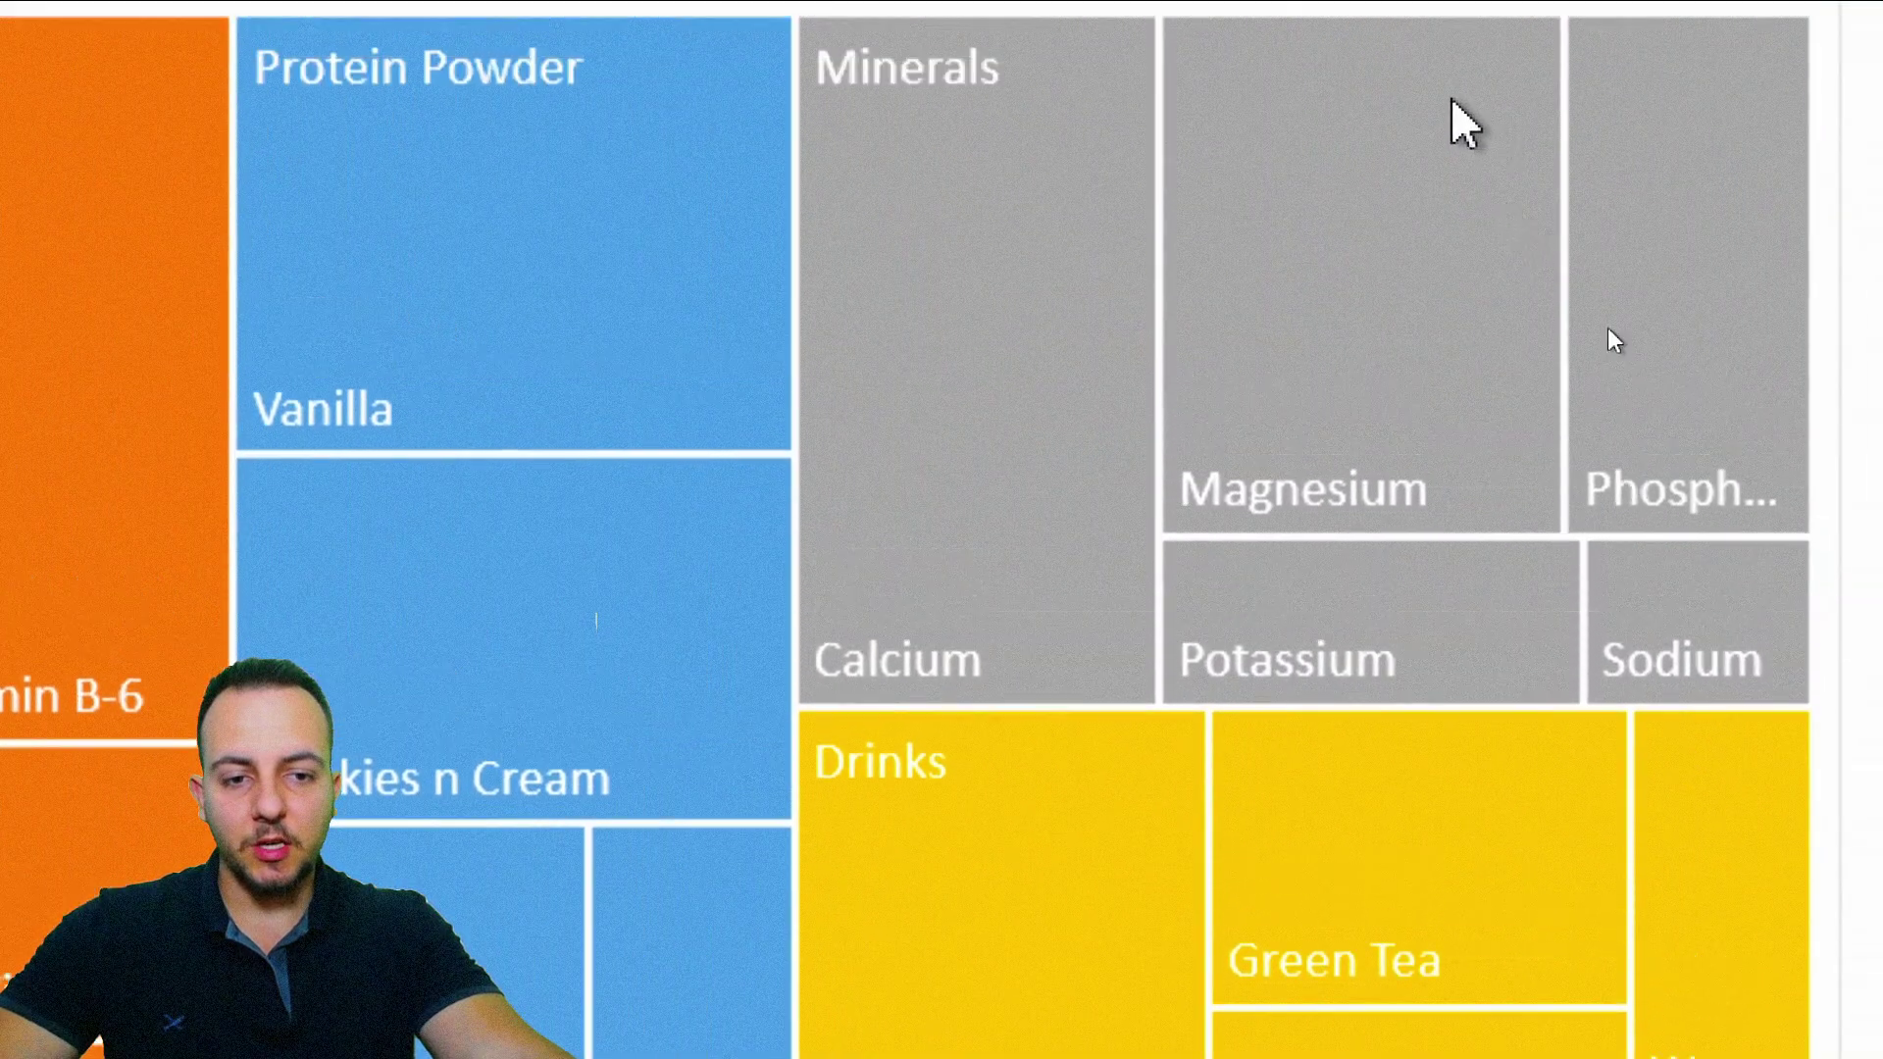
pyautogui.moveTo(959, 455)
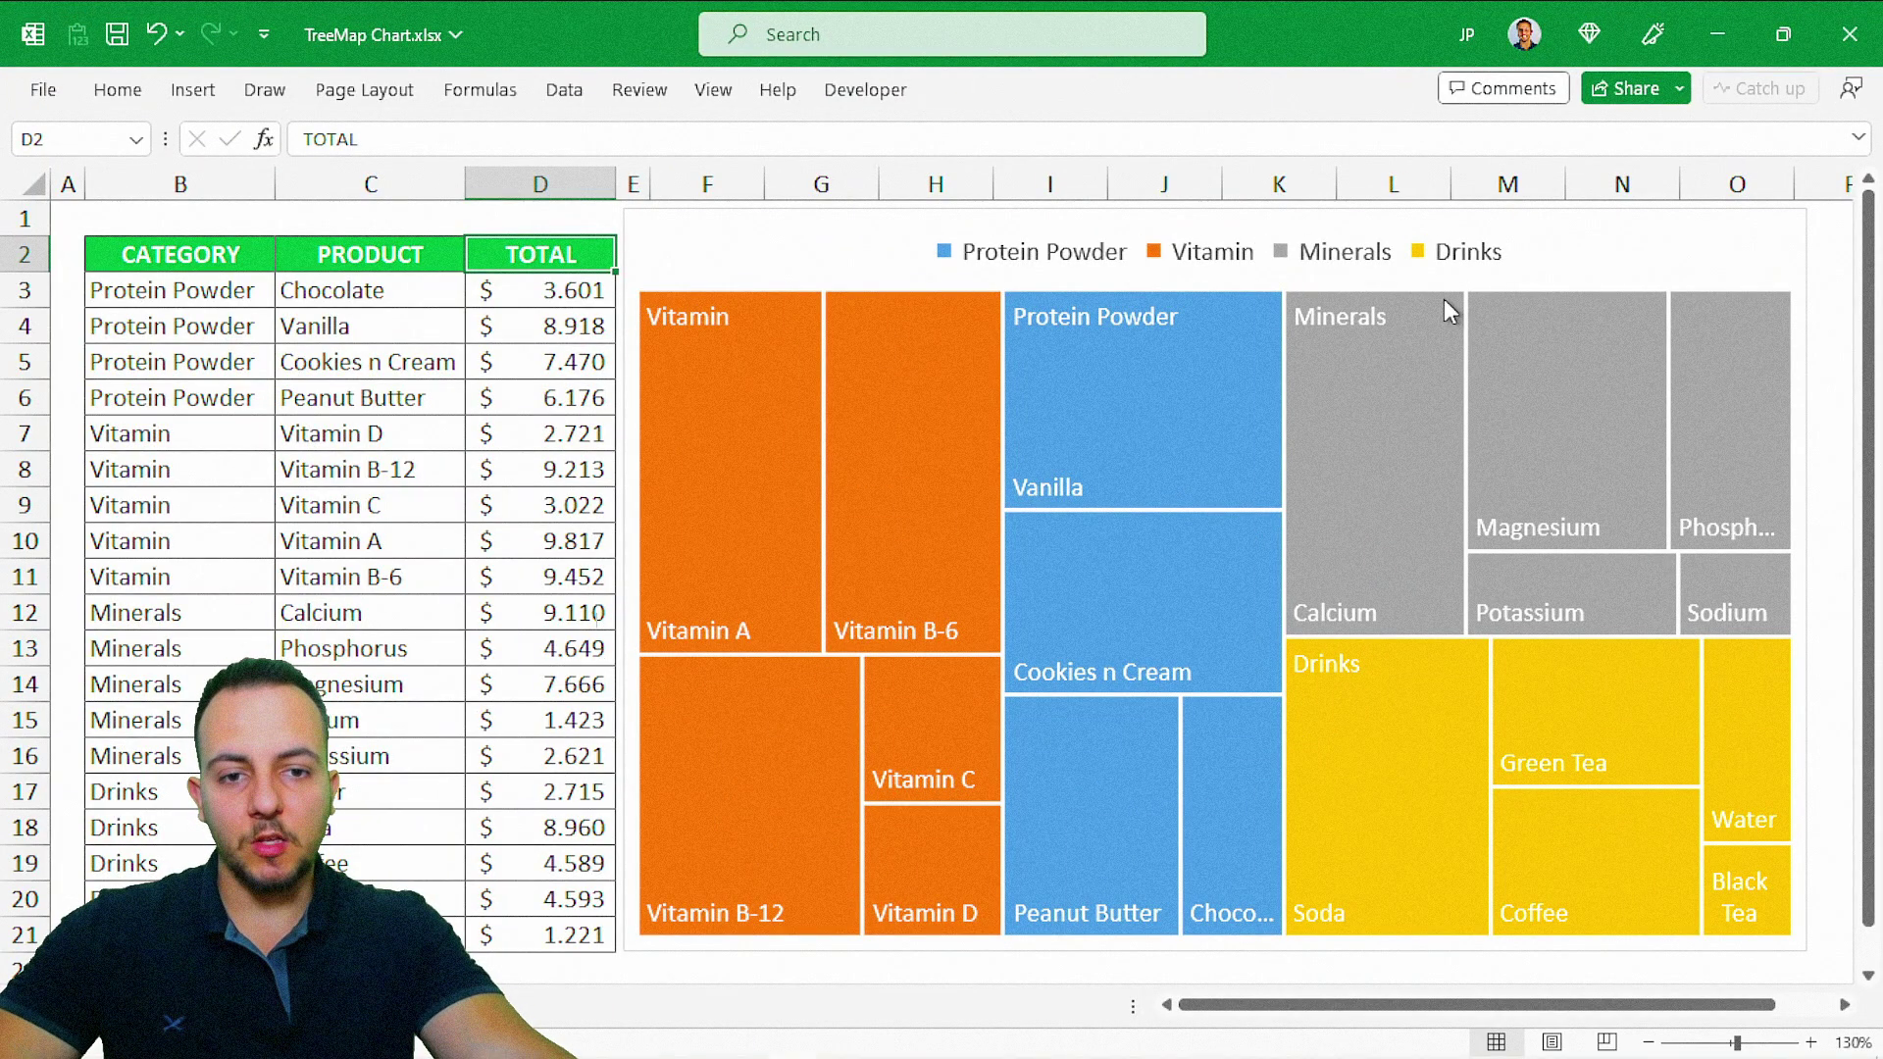
# - Open More Data Label Options for the treemap via Add Chart Element > Data Labels
pyautogui.click(1581, 243)
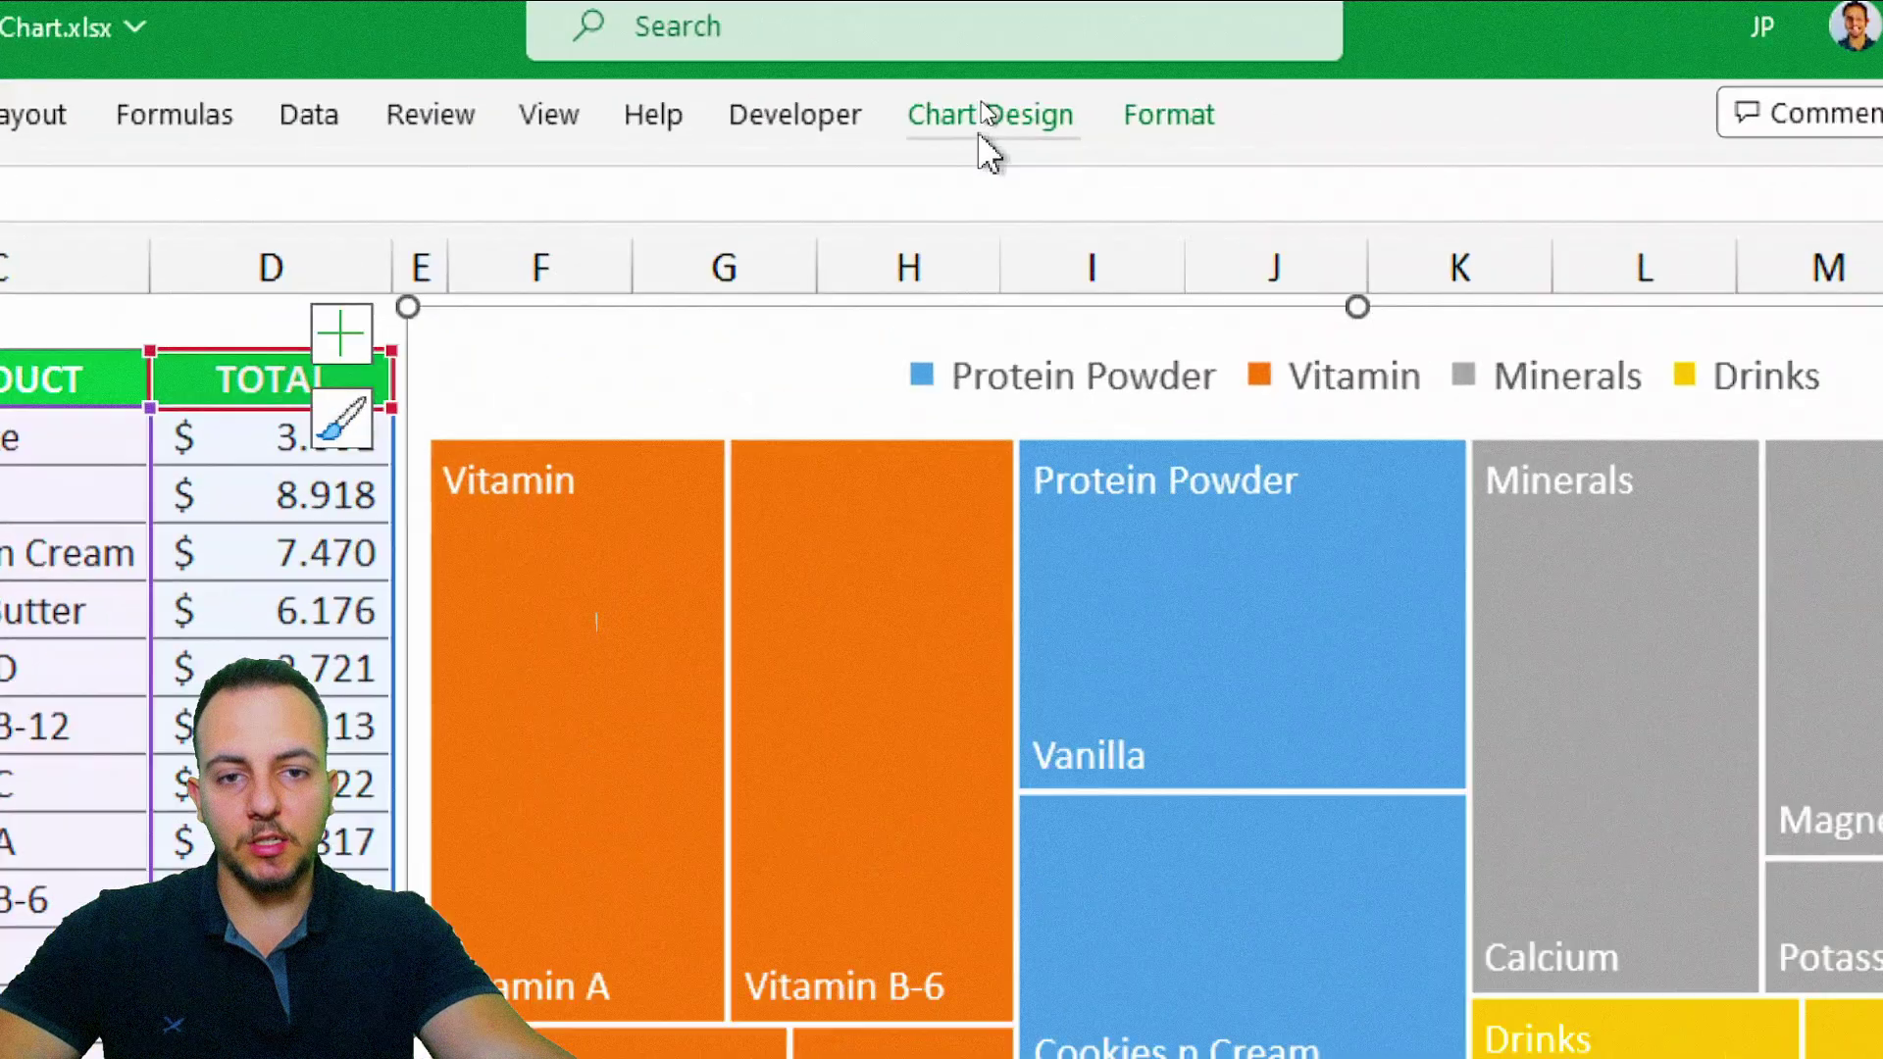
pyautogui.click(985, 116)
pyautogui.click(135, 303)
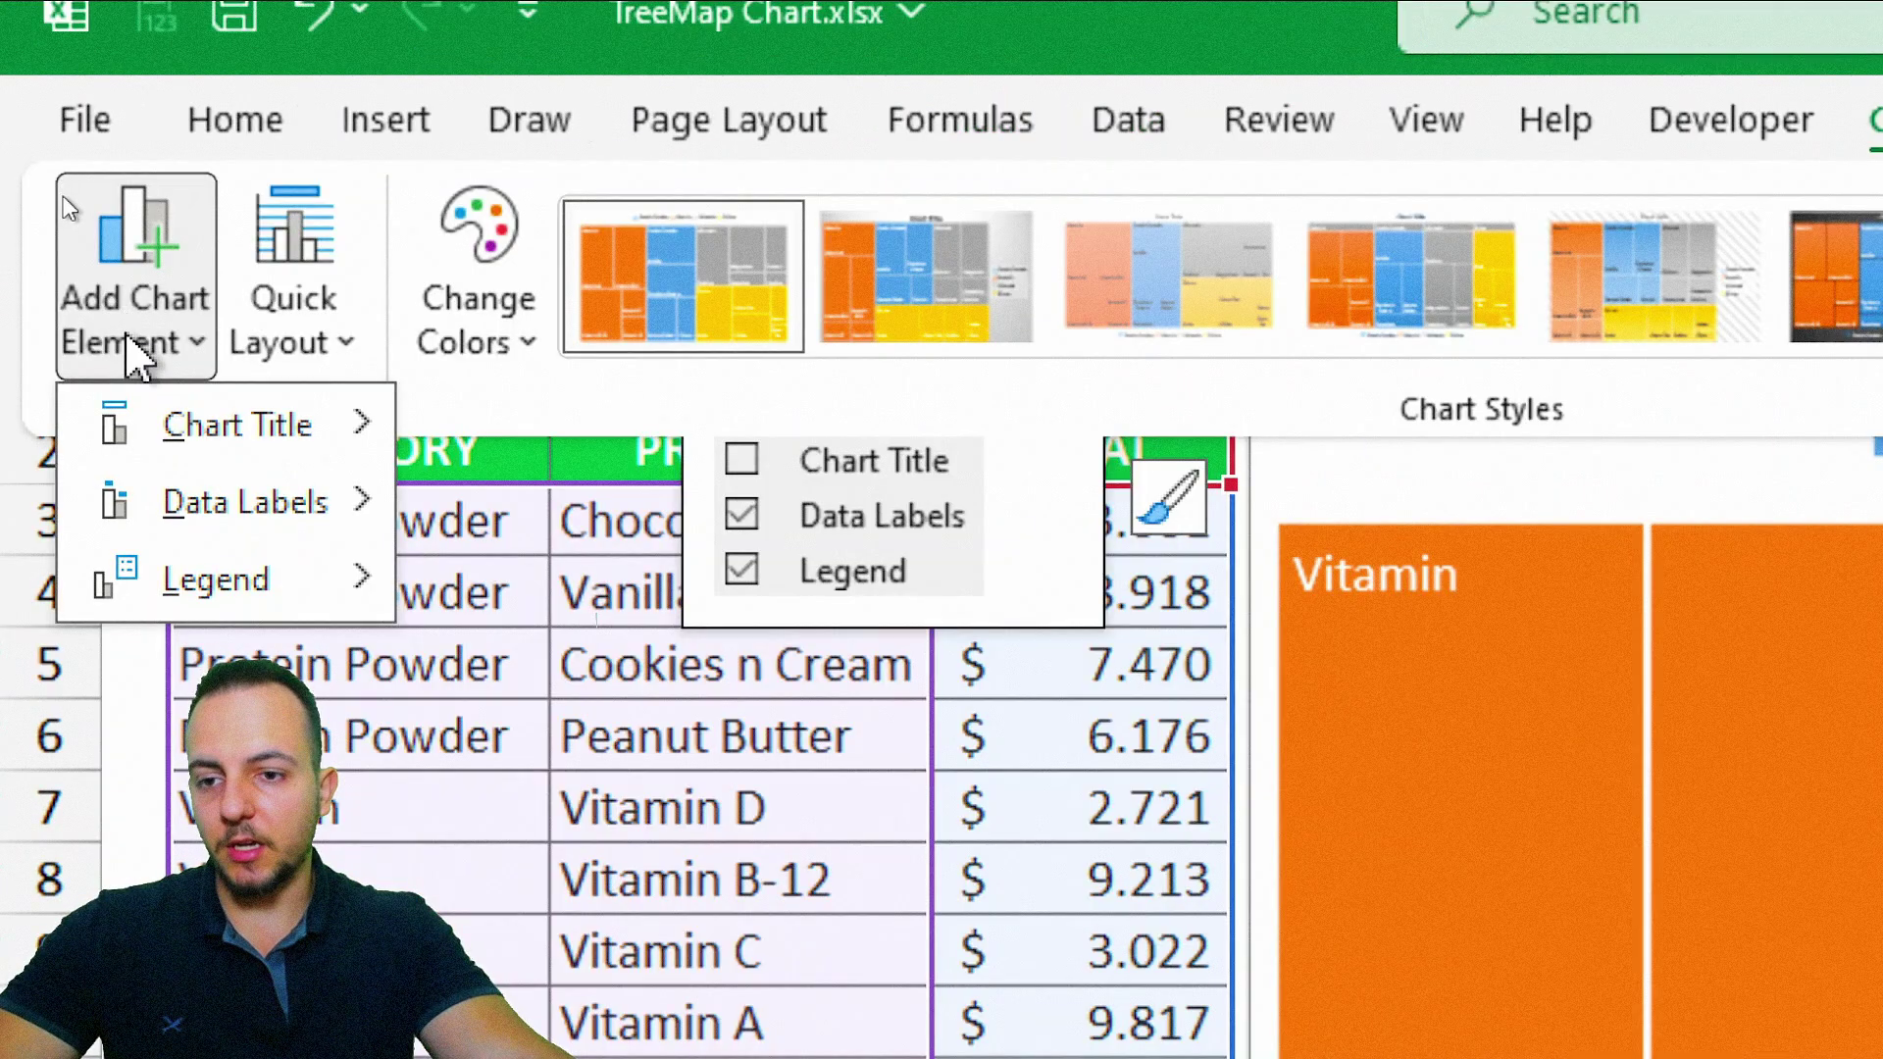
pyautogui.moveTo(186, 518)
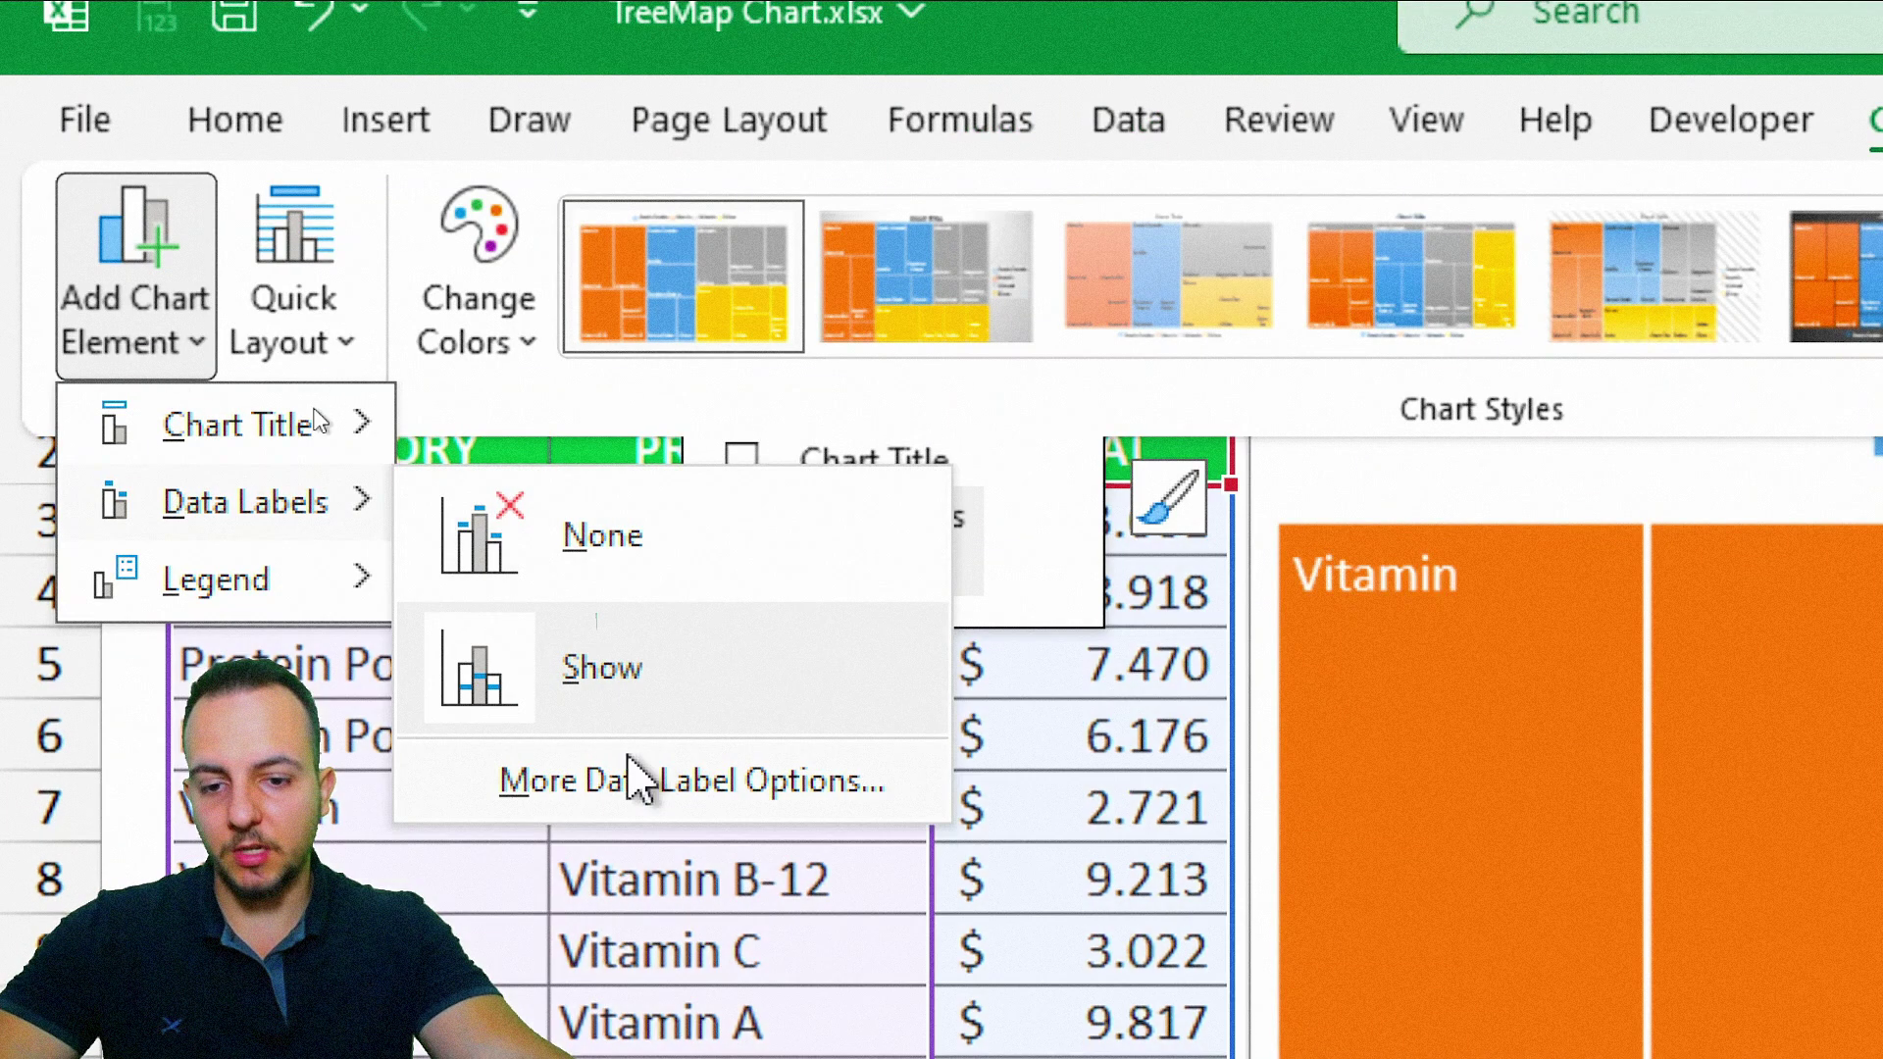
pyautogui.click(663, 798)
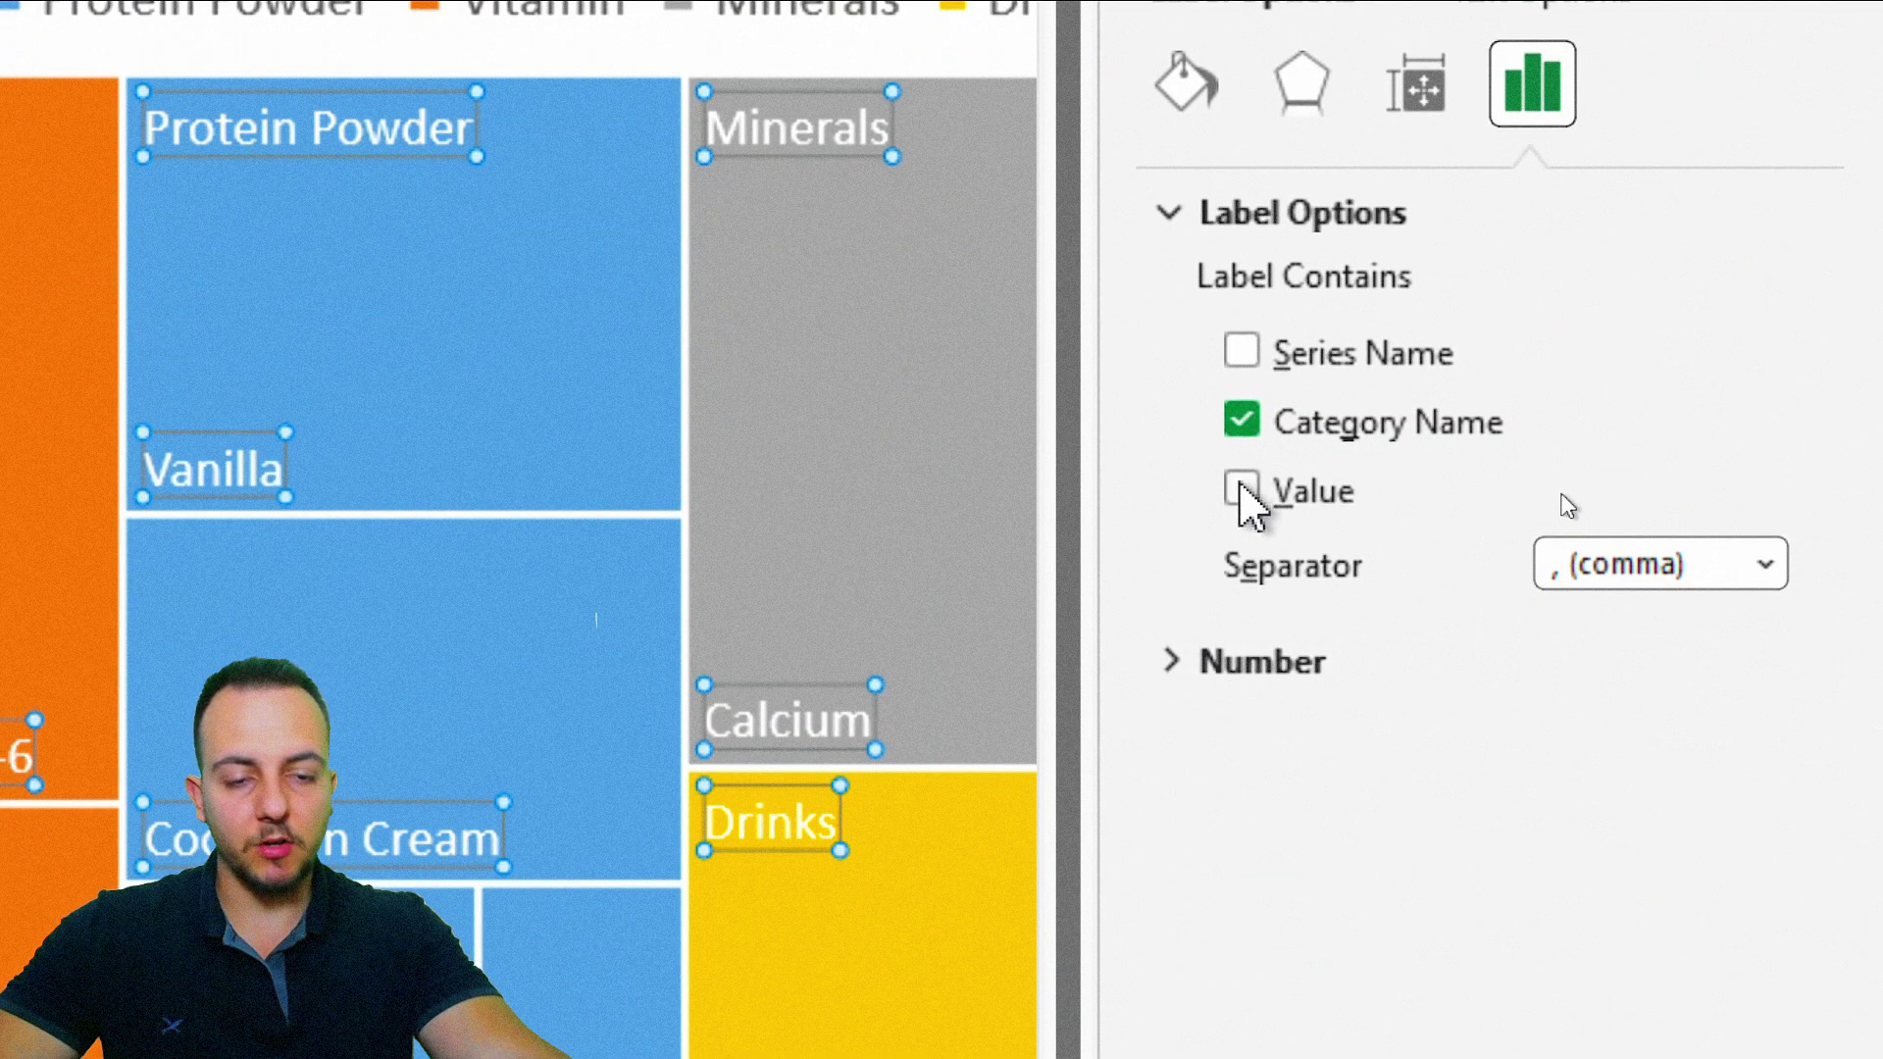
# - Add Value to the data labels with a (New Line) separator and close the pane
pyautogui.click(1241, 490)
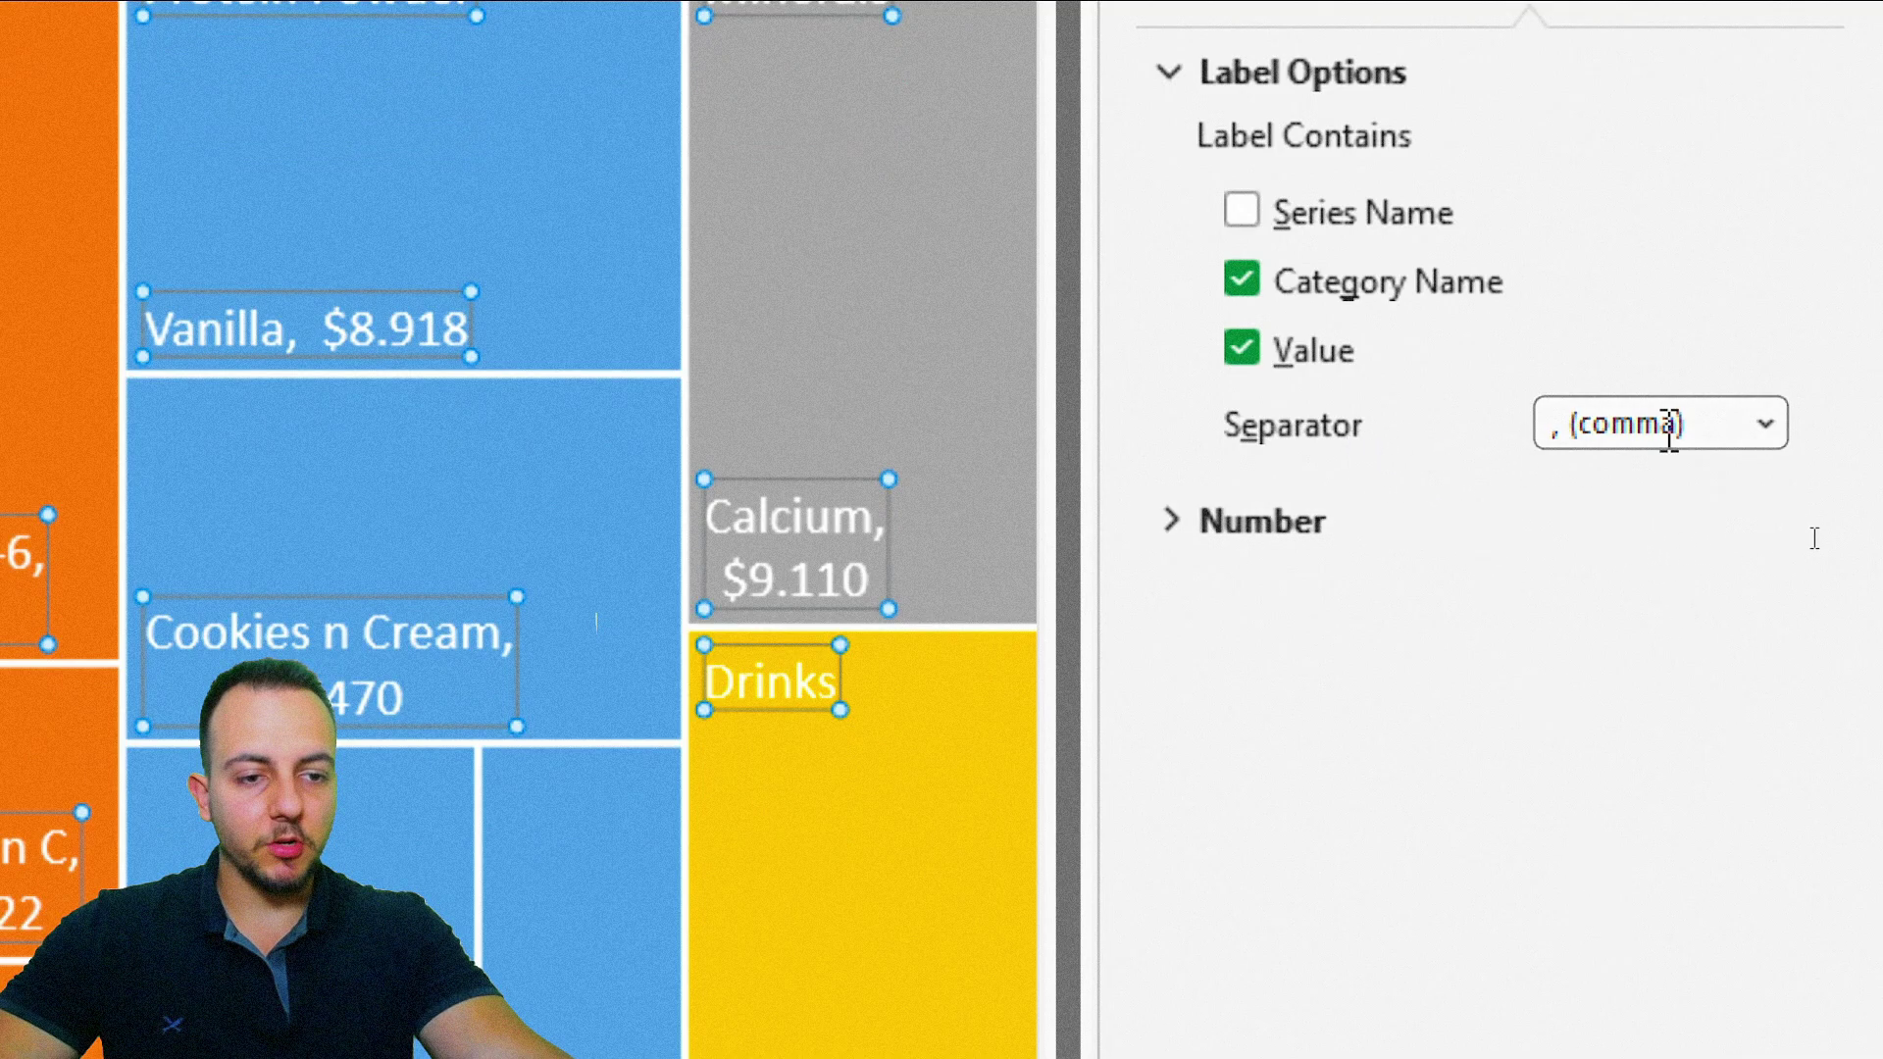
pyautogui.click(1764, 424)
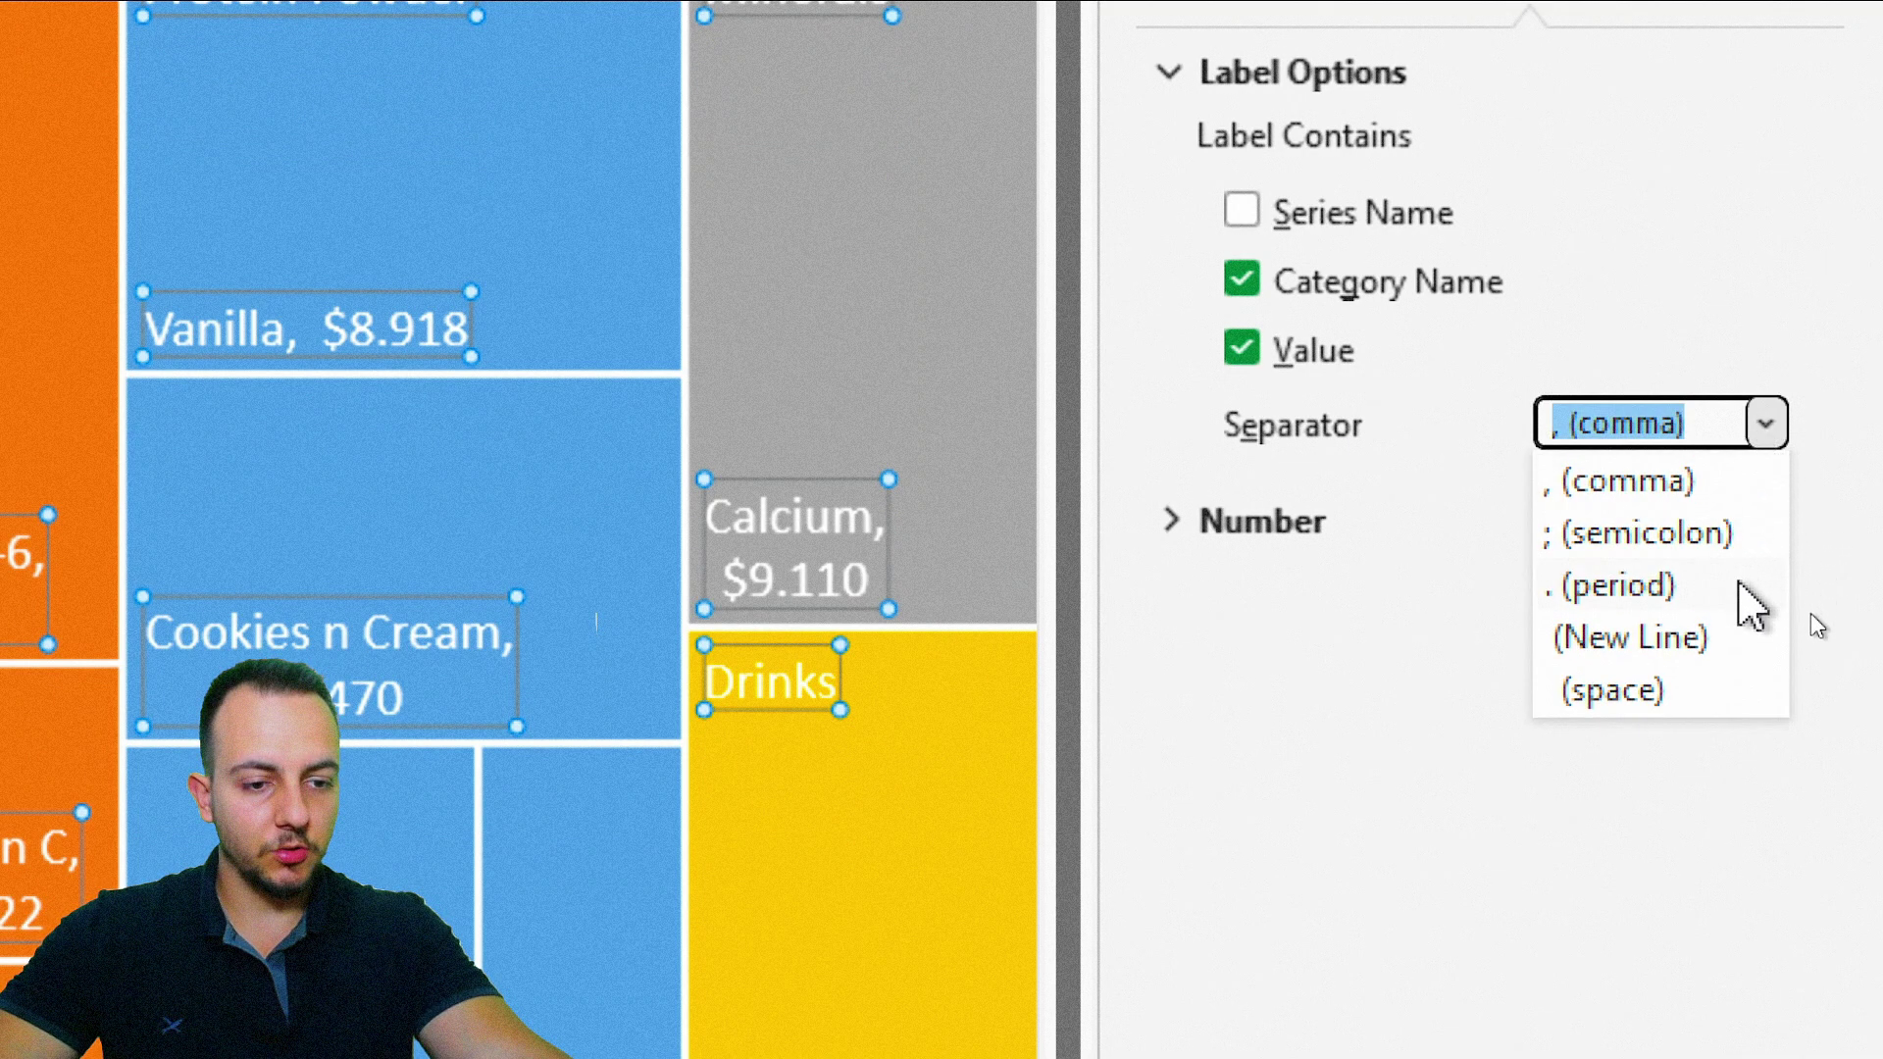
pyautogui.click(1723, 643)
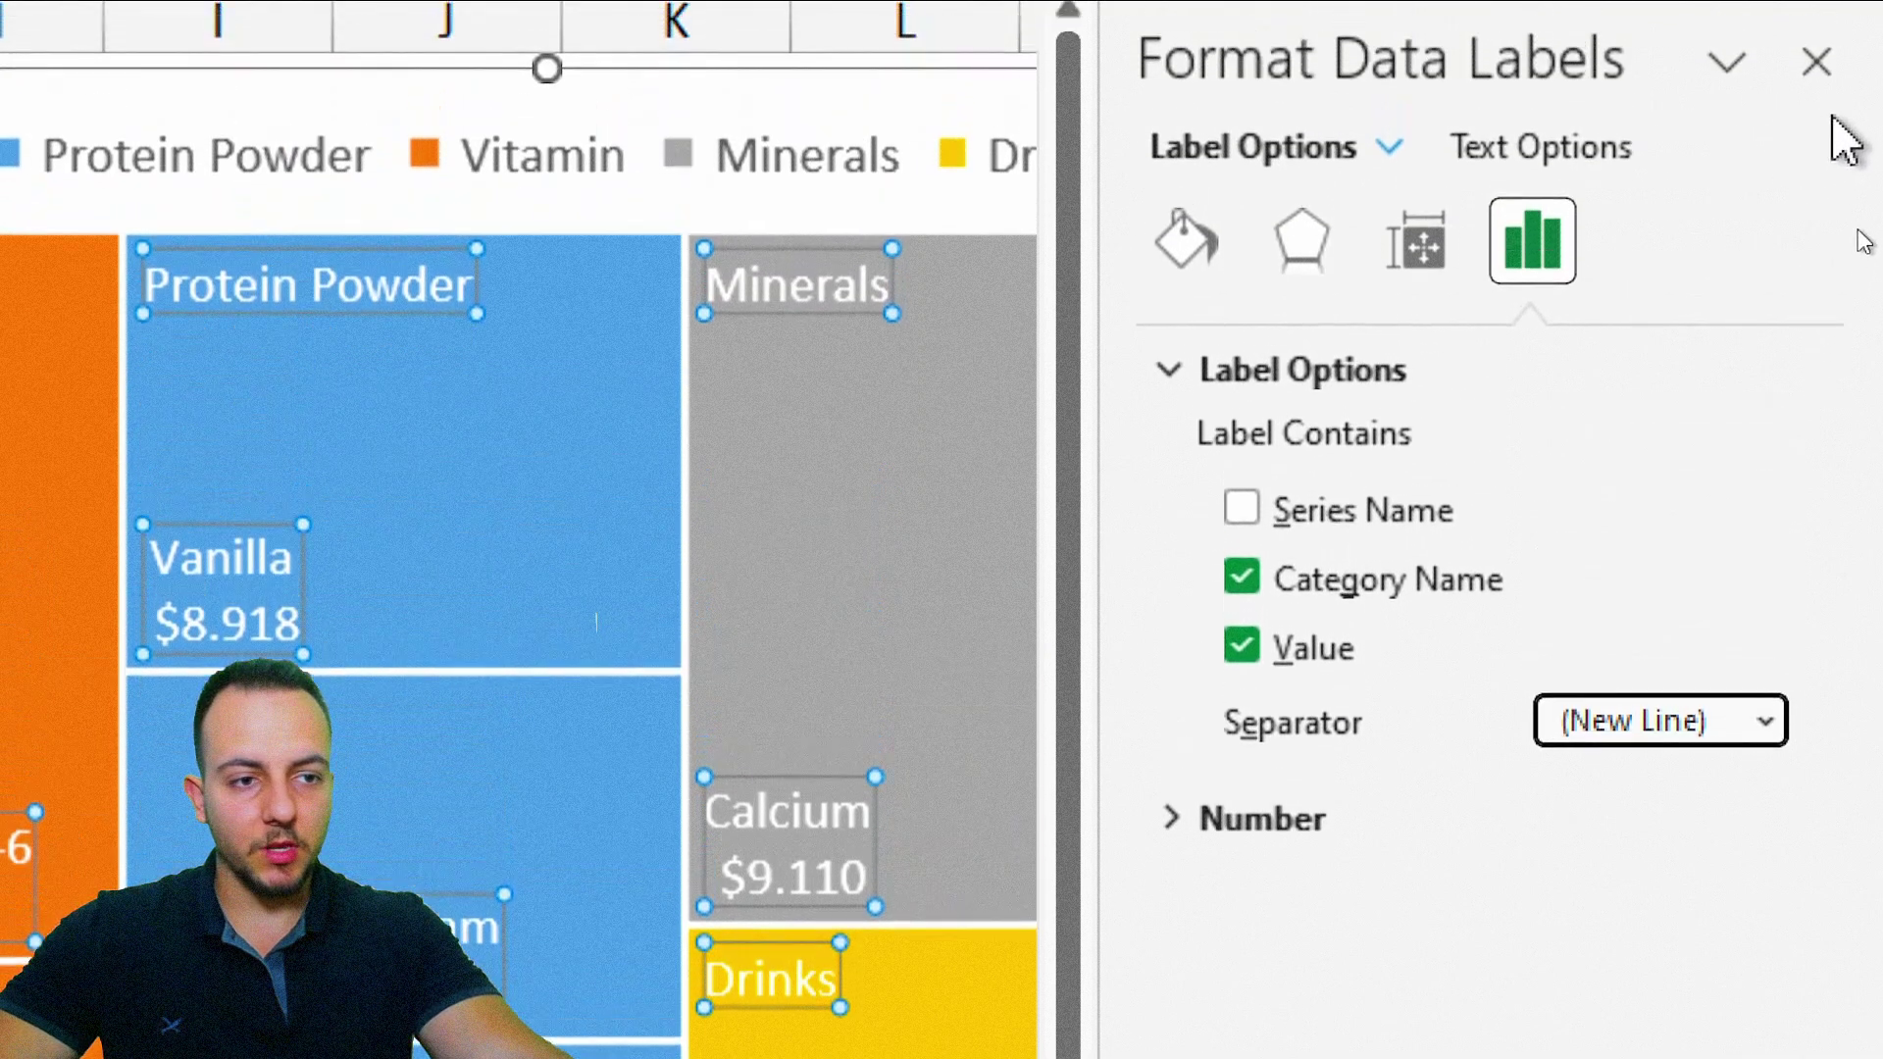
pyautogui.click(1786, 59)
pyautogui.press('Escape')
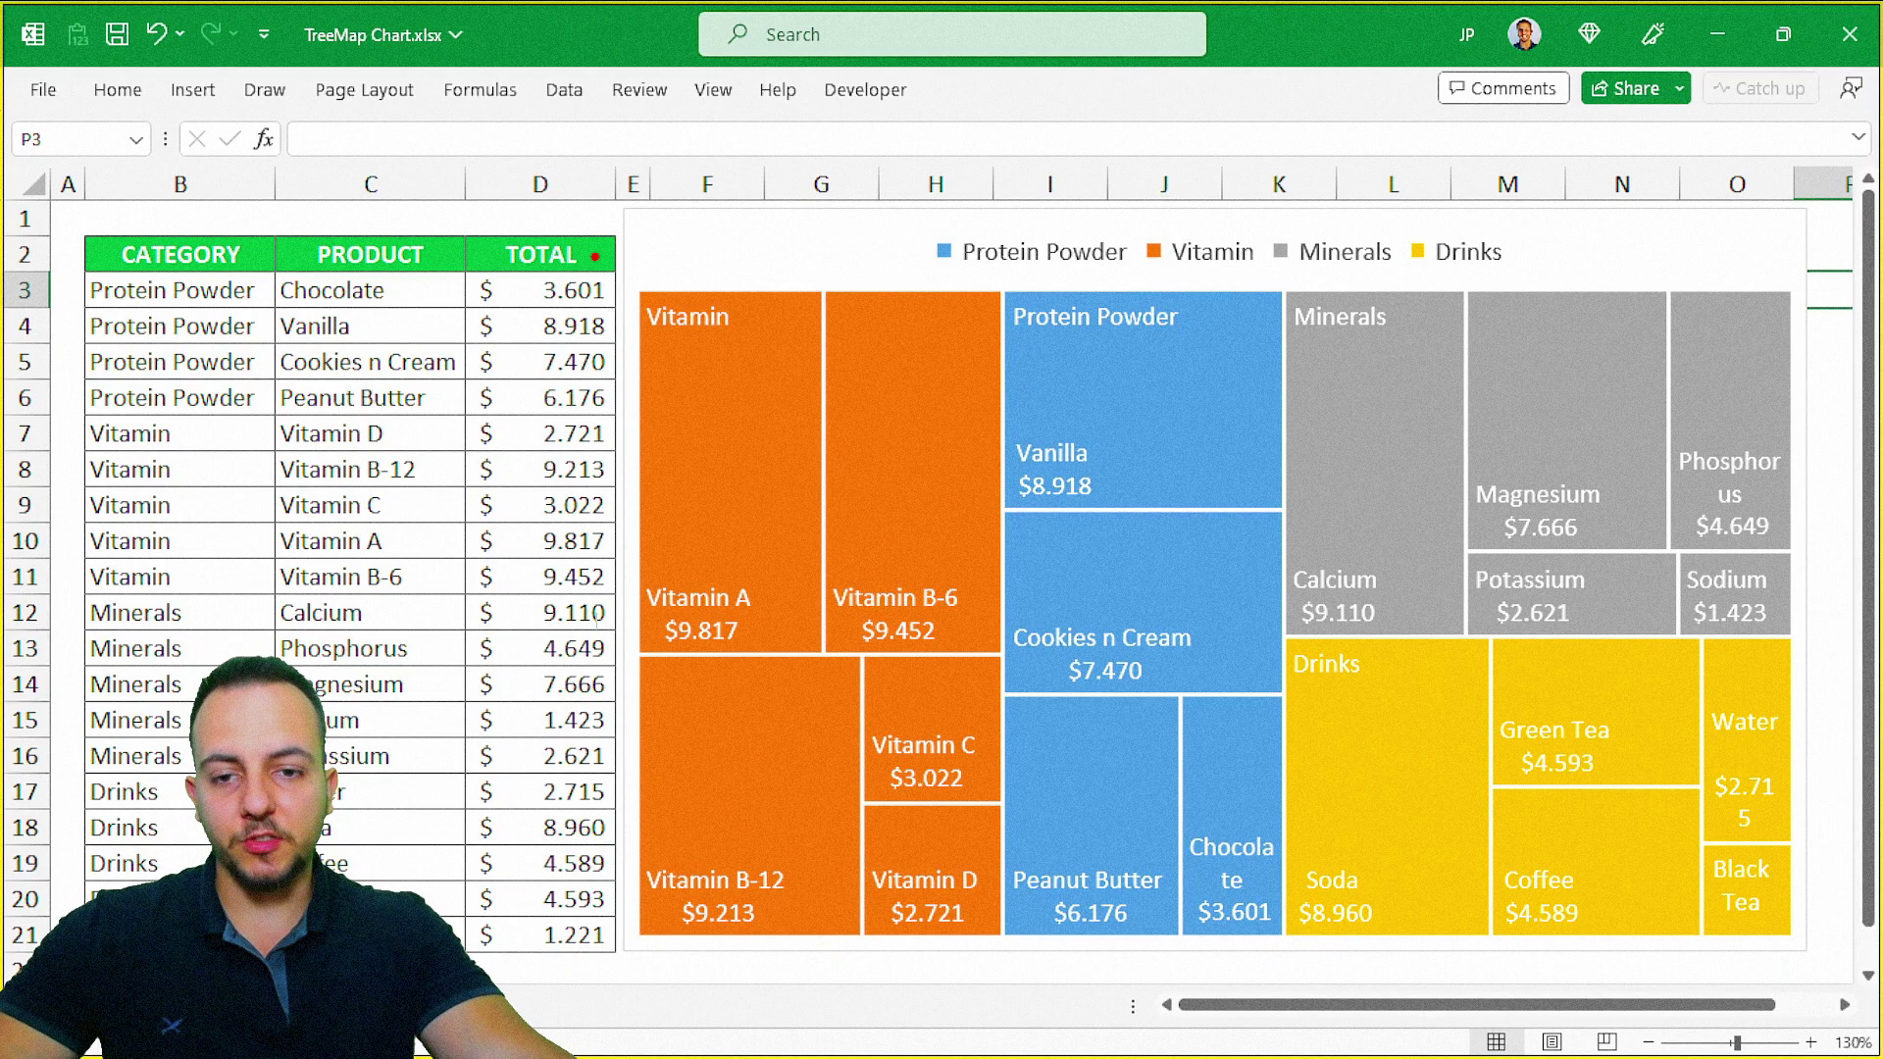
pyautogui.moveTo(594, 256); pyautogui.dragTo(1030, 958)
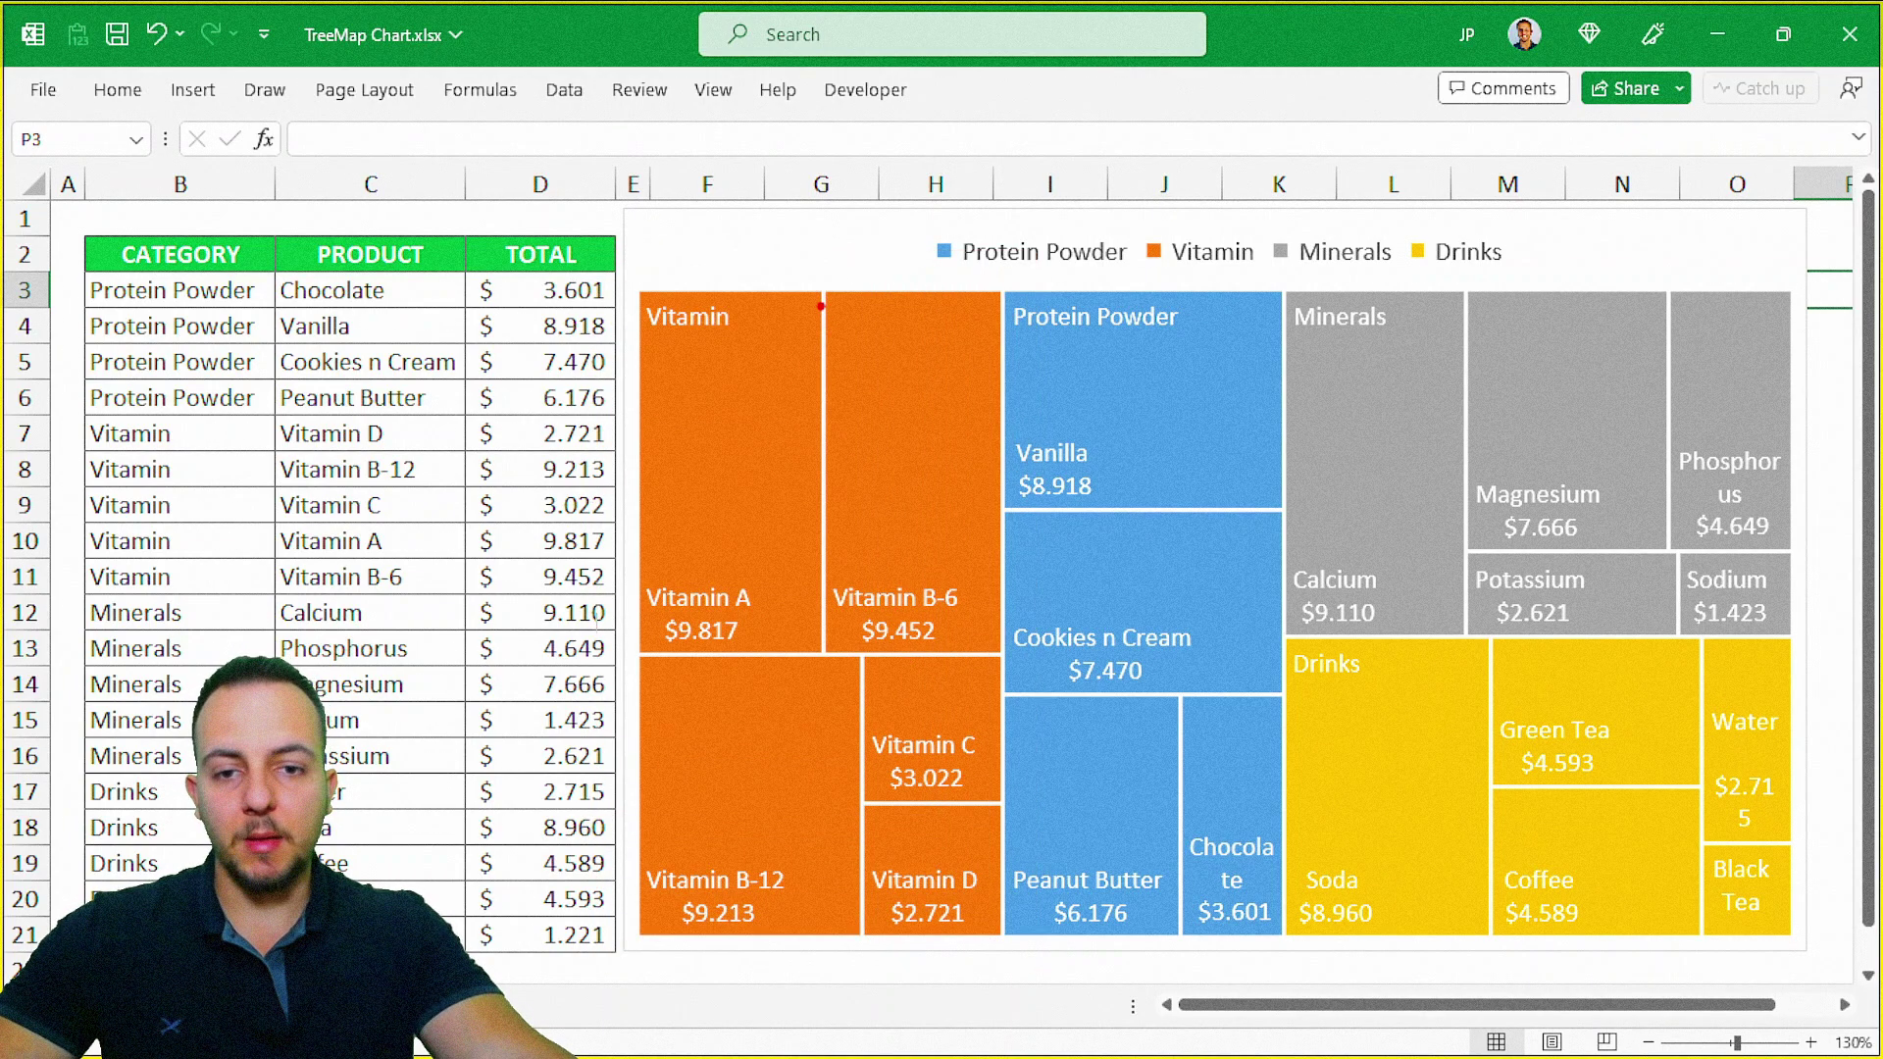
pyautogui.moveTo(807, 262); pyautogui.dragTo(1007, 682)
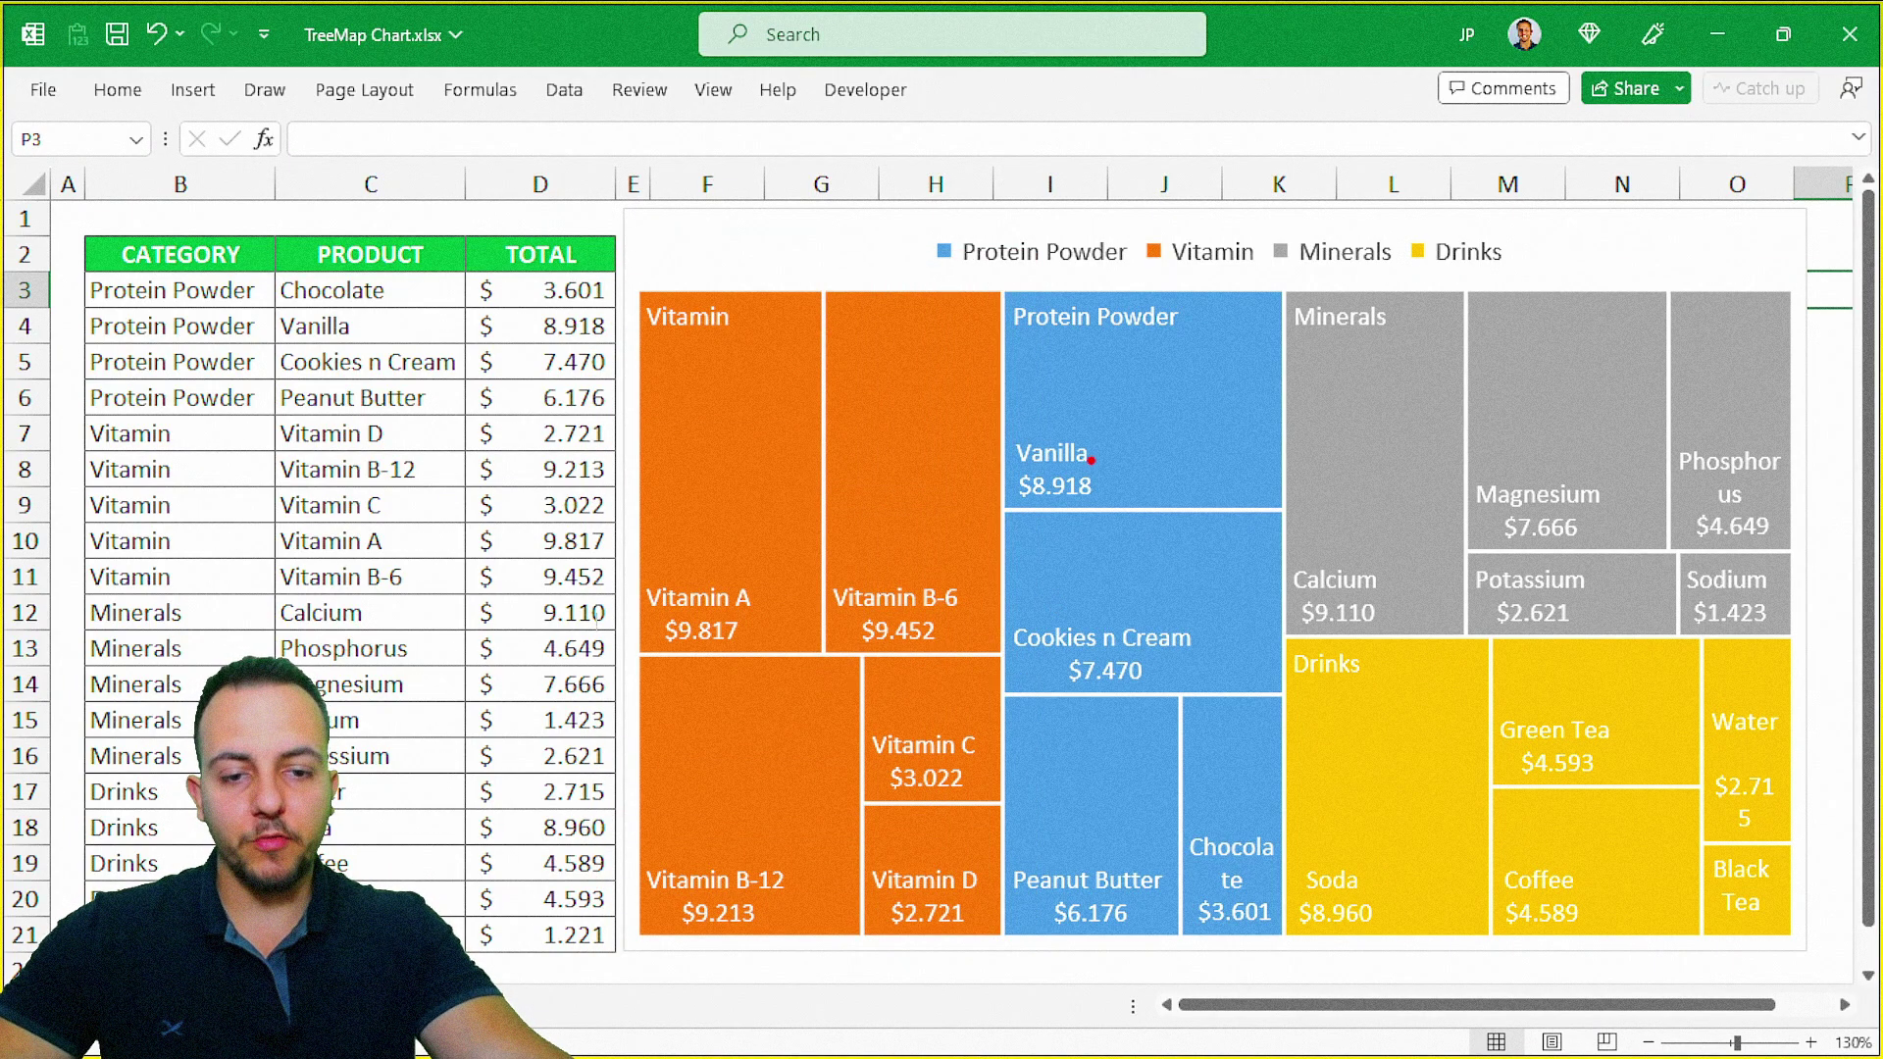
pyautogui.moveTo(1098, 451)
pyautogui.mouseDown()
pyautogui.moveTo(976, 515)
pyautogui.moveTo(1039, 457)
pyautogui.moveTo(1089, 449)
pyautogui.mouseUp()
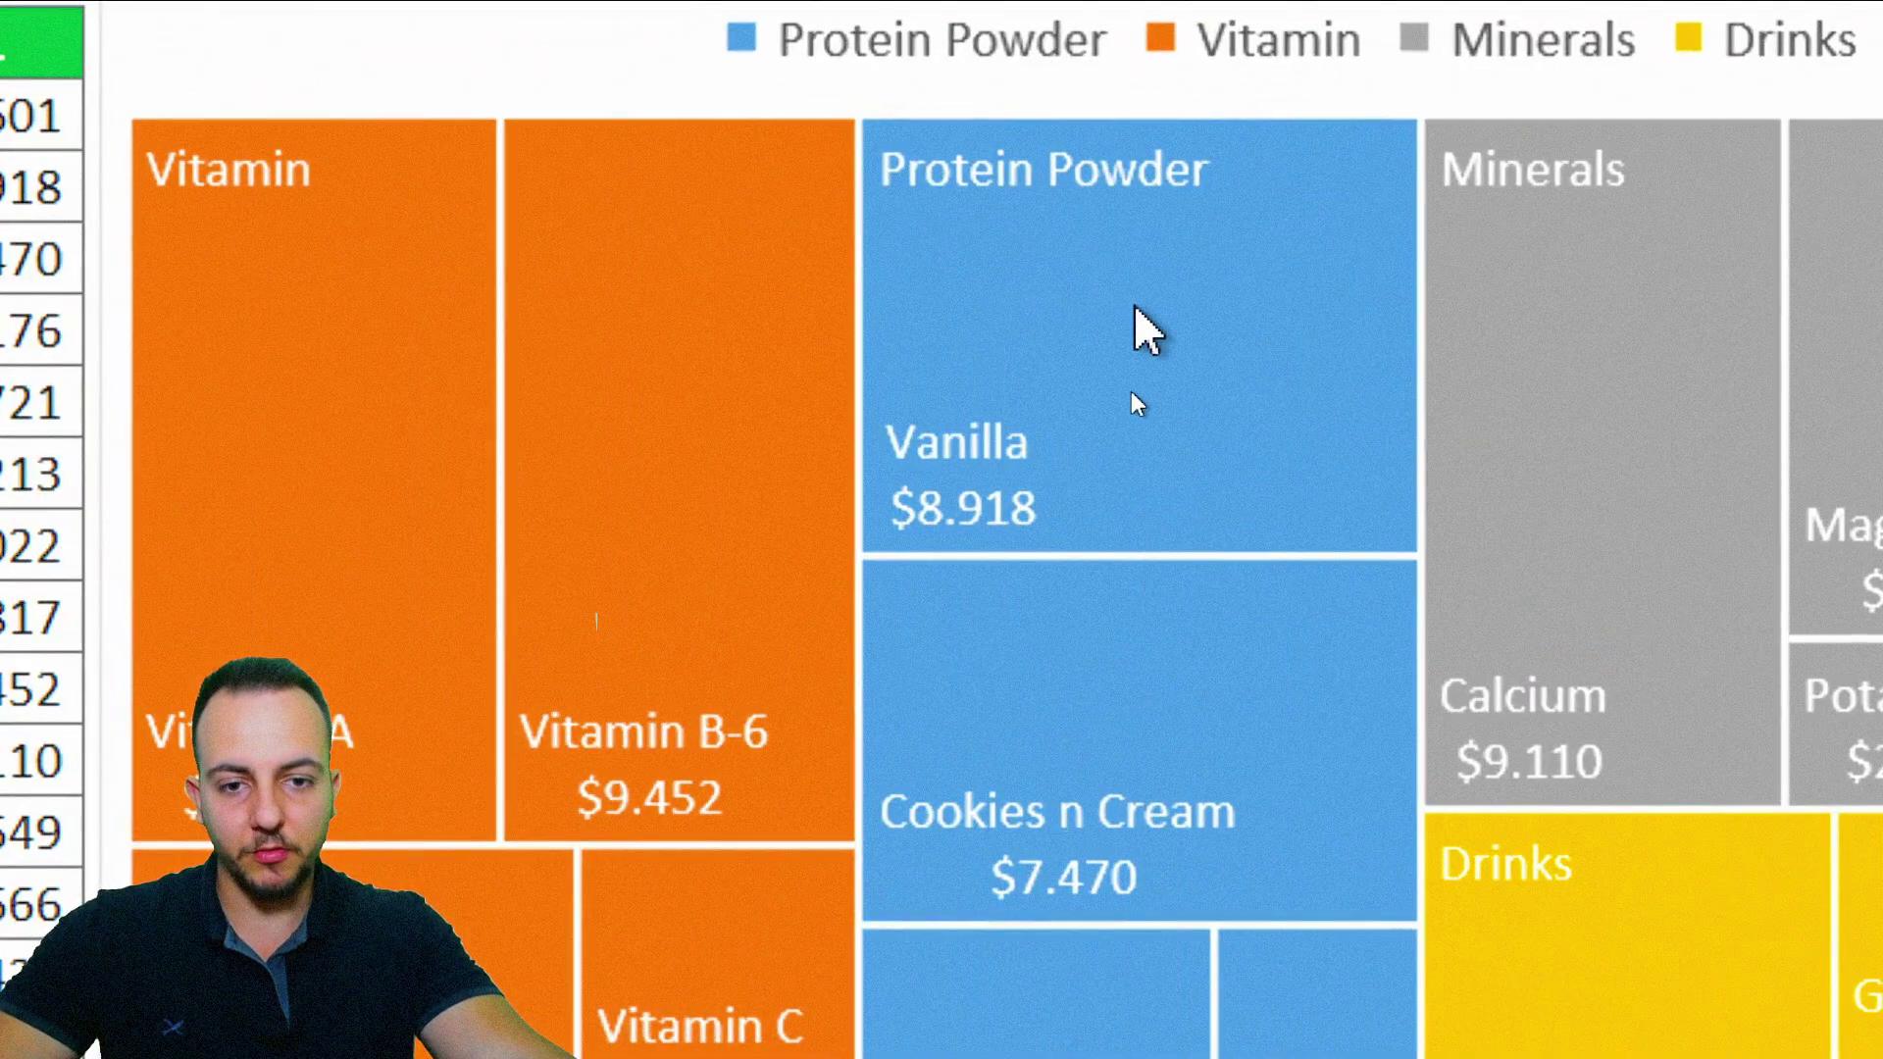
pyautogui.moveTo(1154, 438)
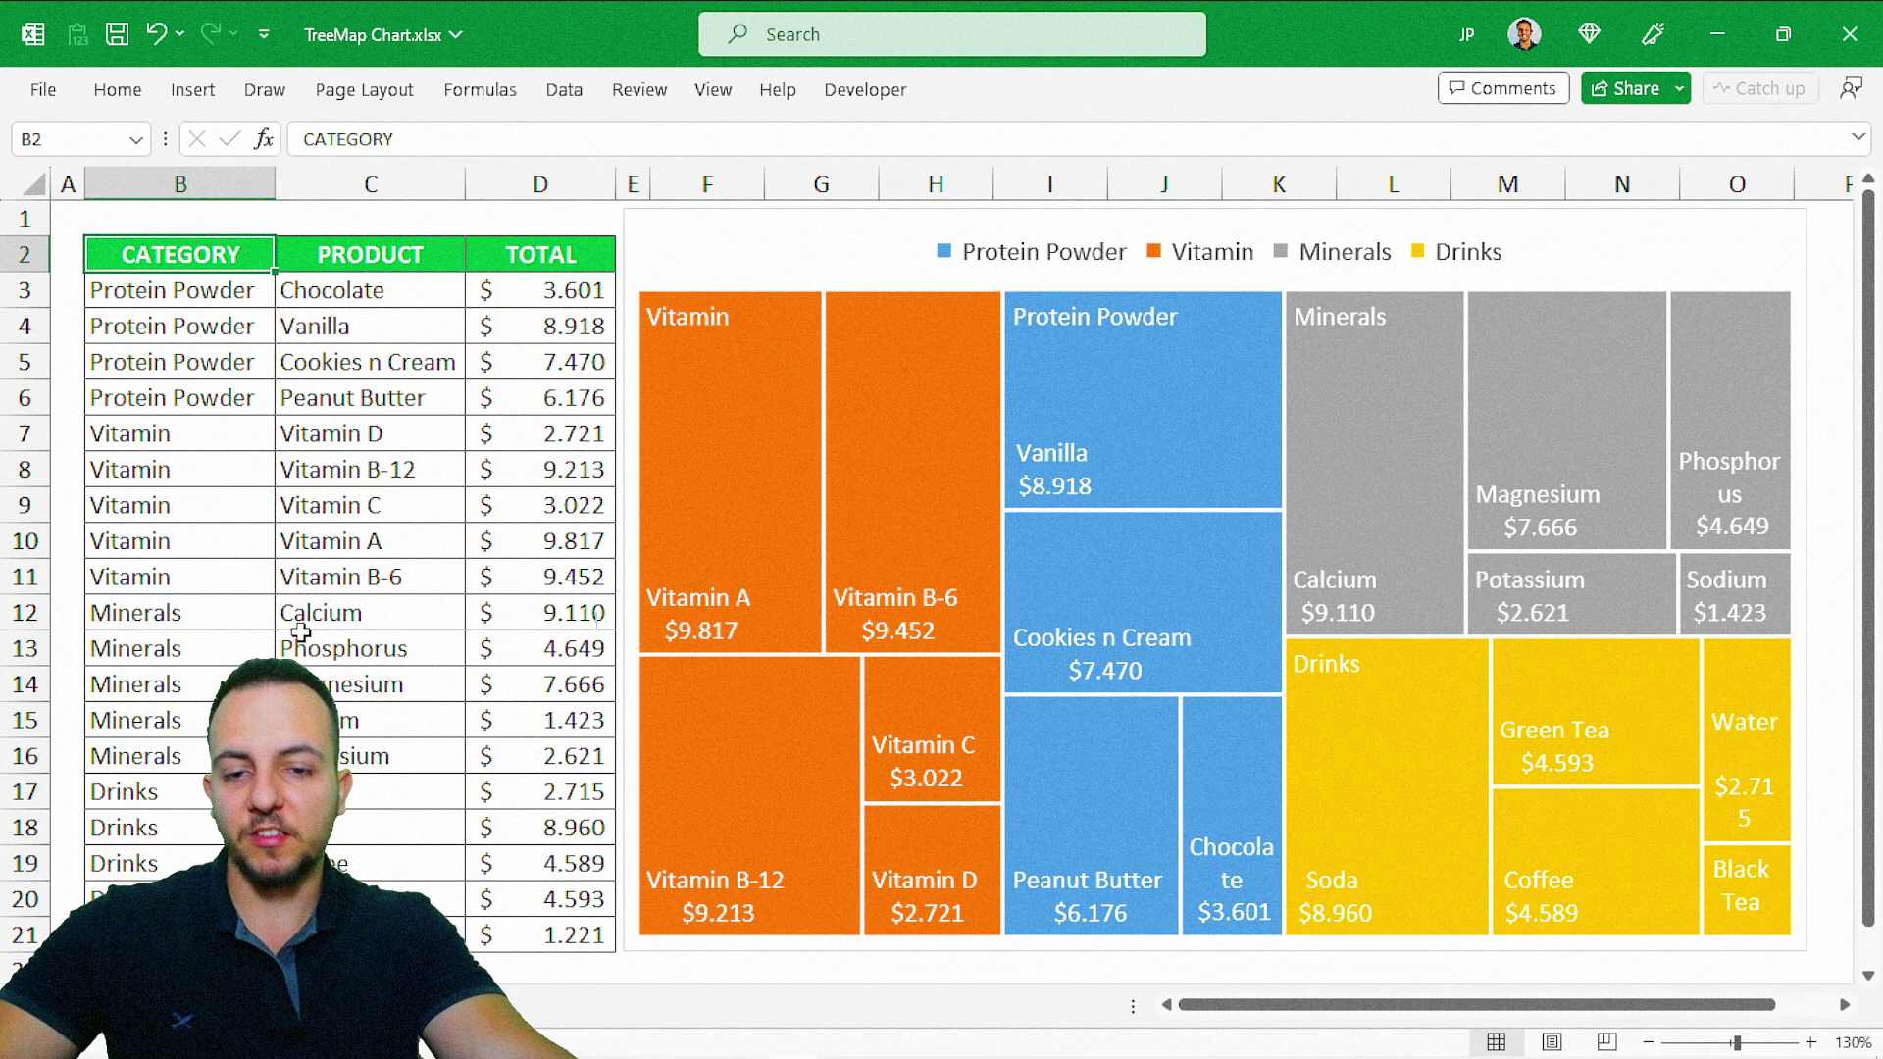
pyautogui.moveTo(628, 257); pyautogui.dragTo(1030, 975)
pyautogui.moveTo(851, 246); pyautogui.dragTo(876, 121)
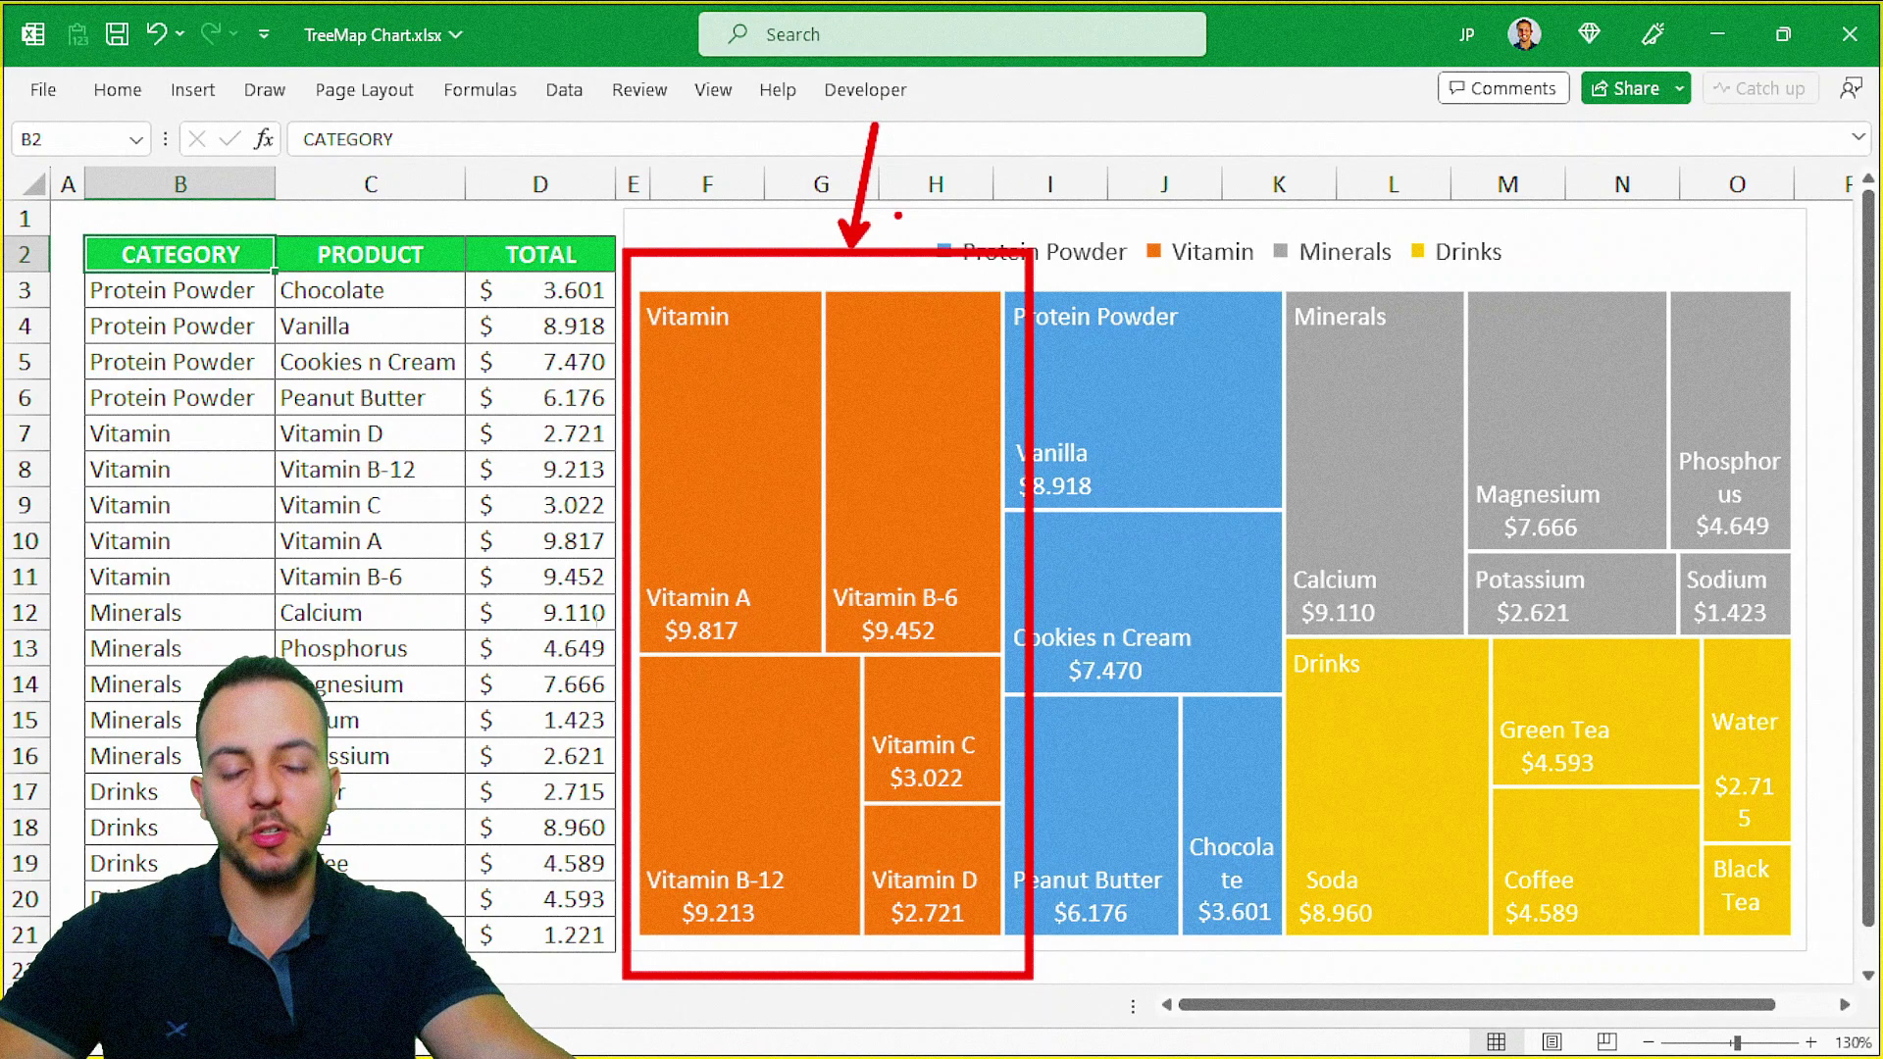
pyautogui.hotkey('ctrl', 'z')
pyautogui.moveTo(1553, 165); pyautogui.dragTo(747, 163)
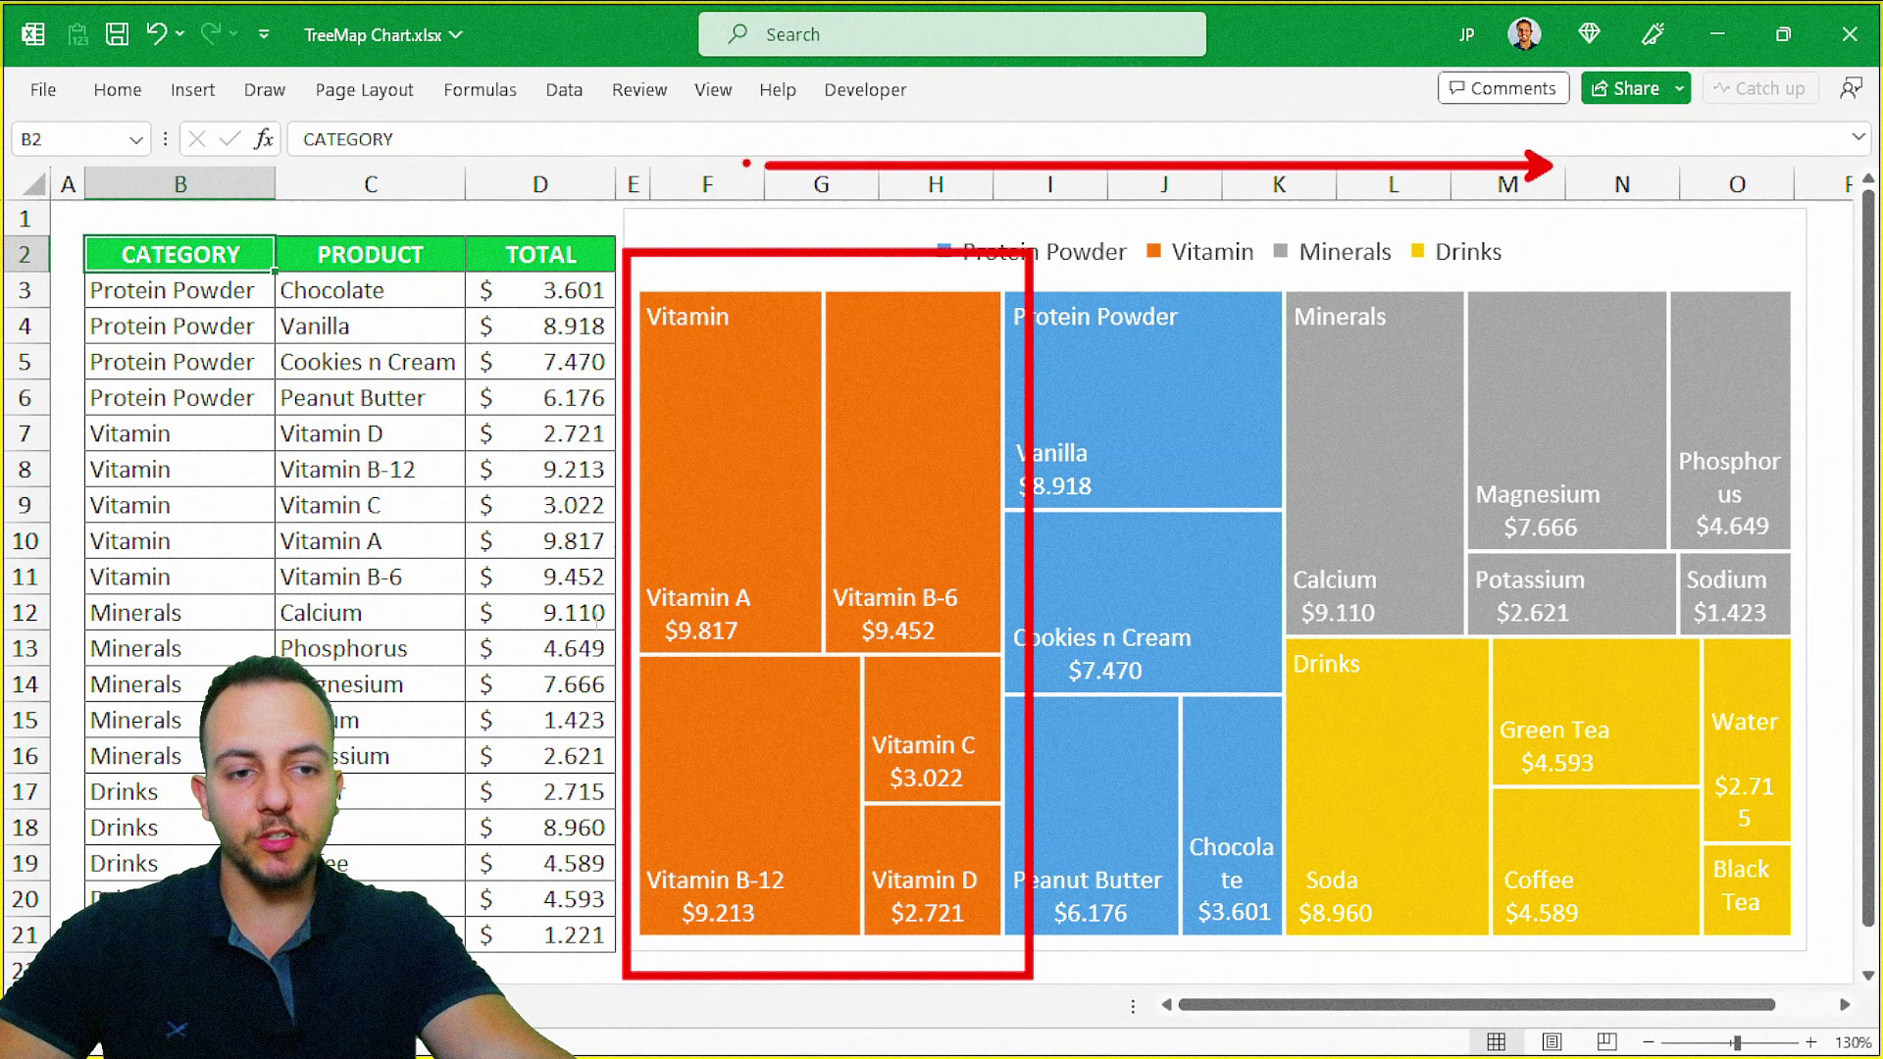
pyautogui.press('e')
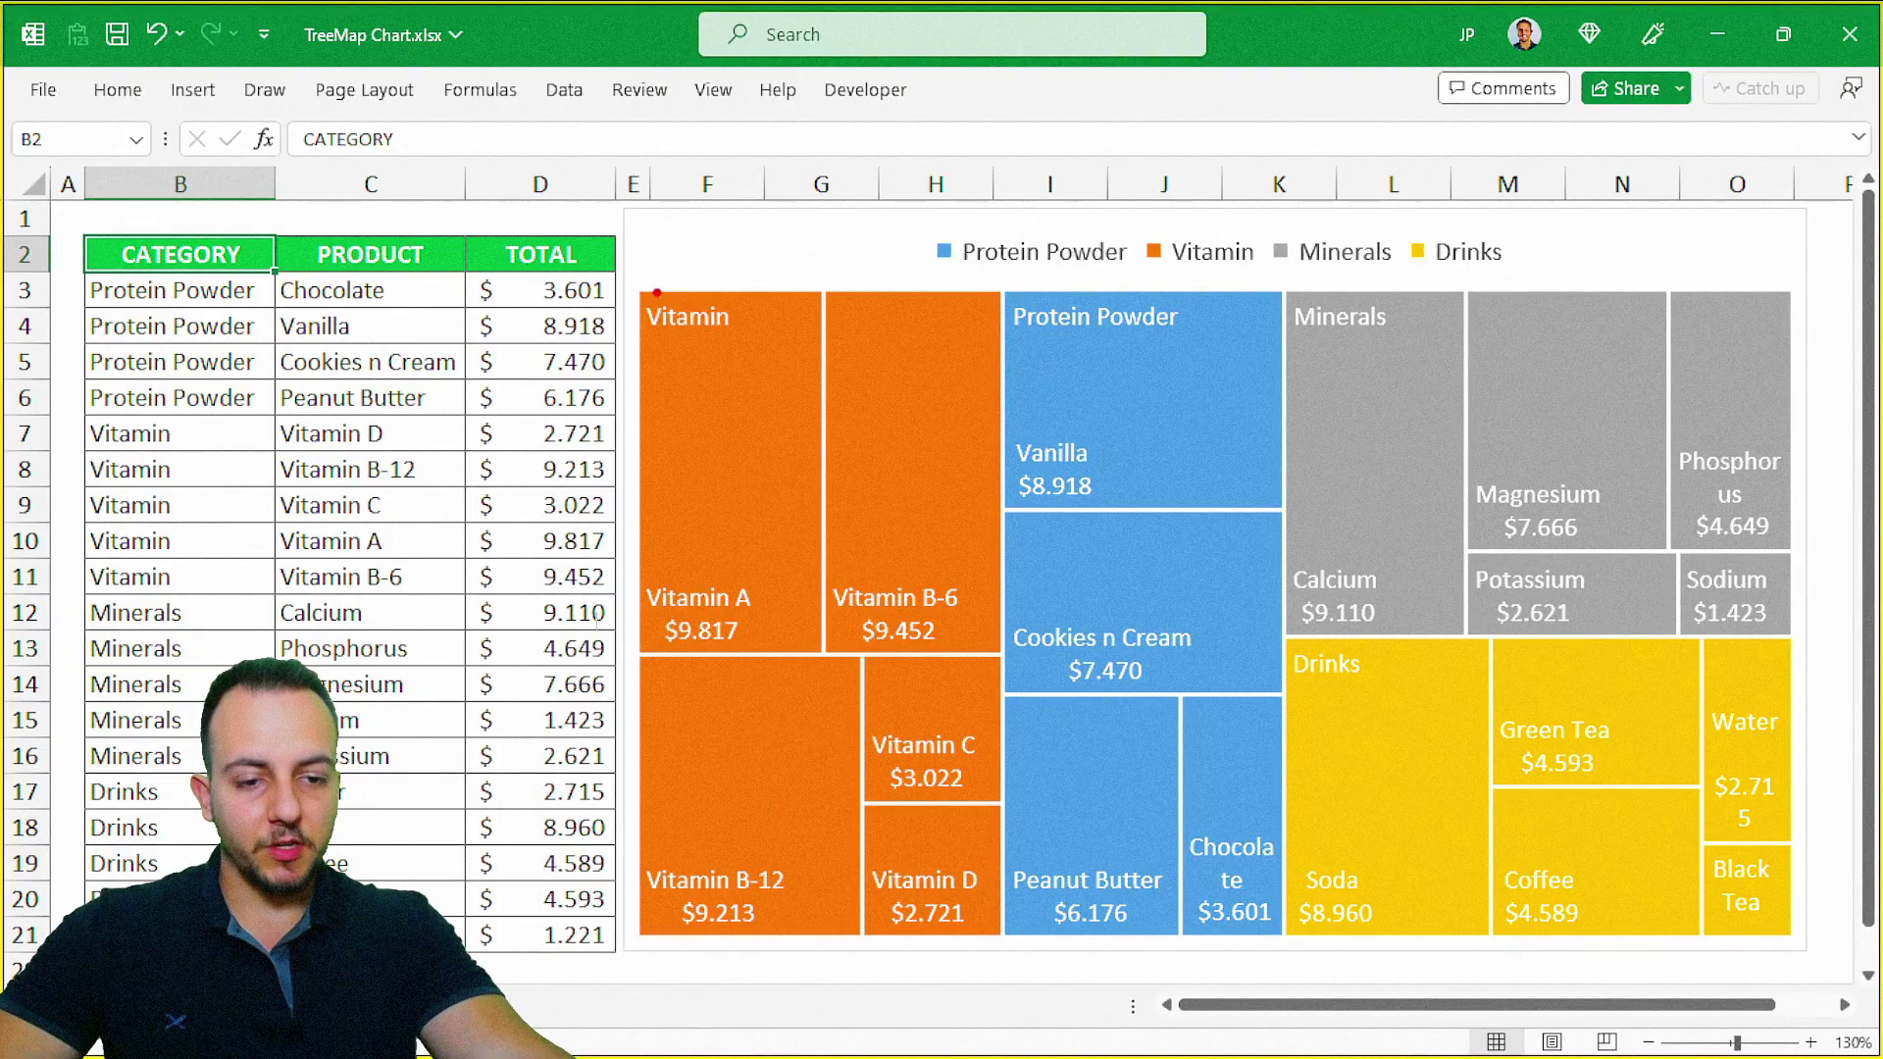
pyautogui.moveTo(1259, 596)
pyautogui.mouseDown()
pyautogui.moveTo(1397, 712)
pyautogui.moveTo(1370, 831)
pyautogui.mouseUp()
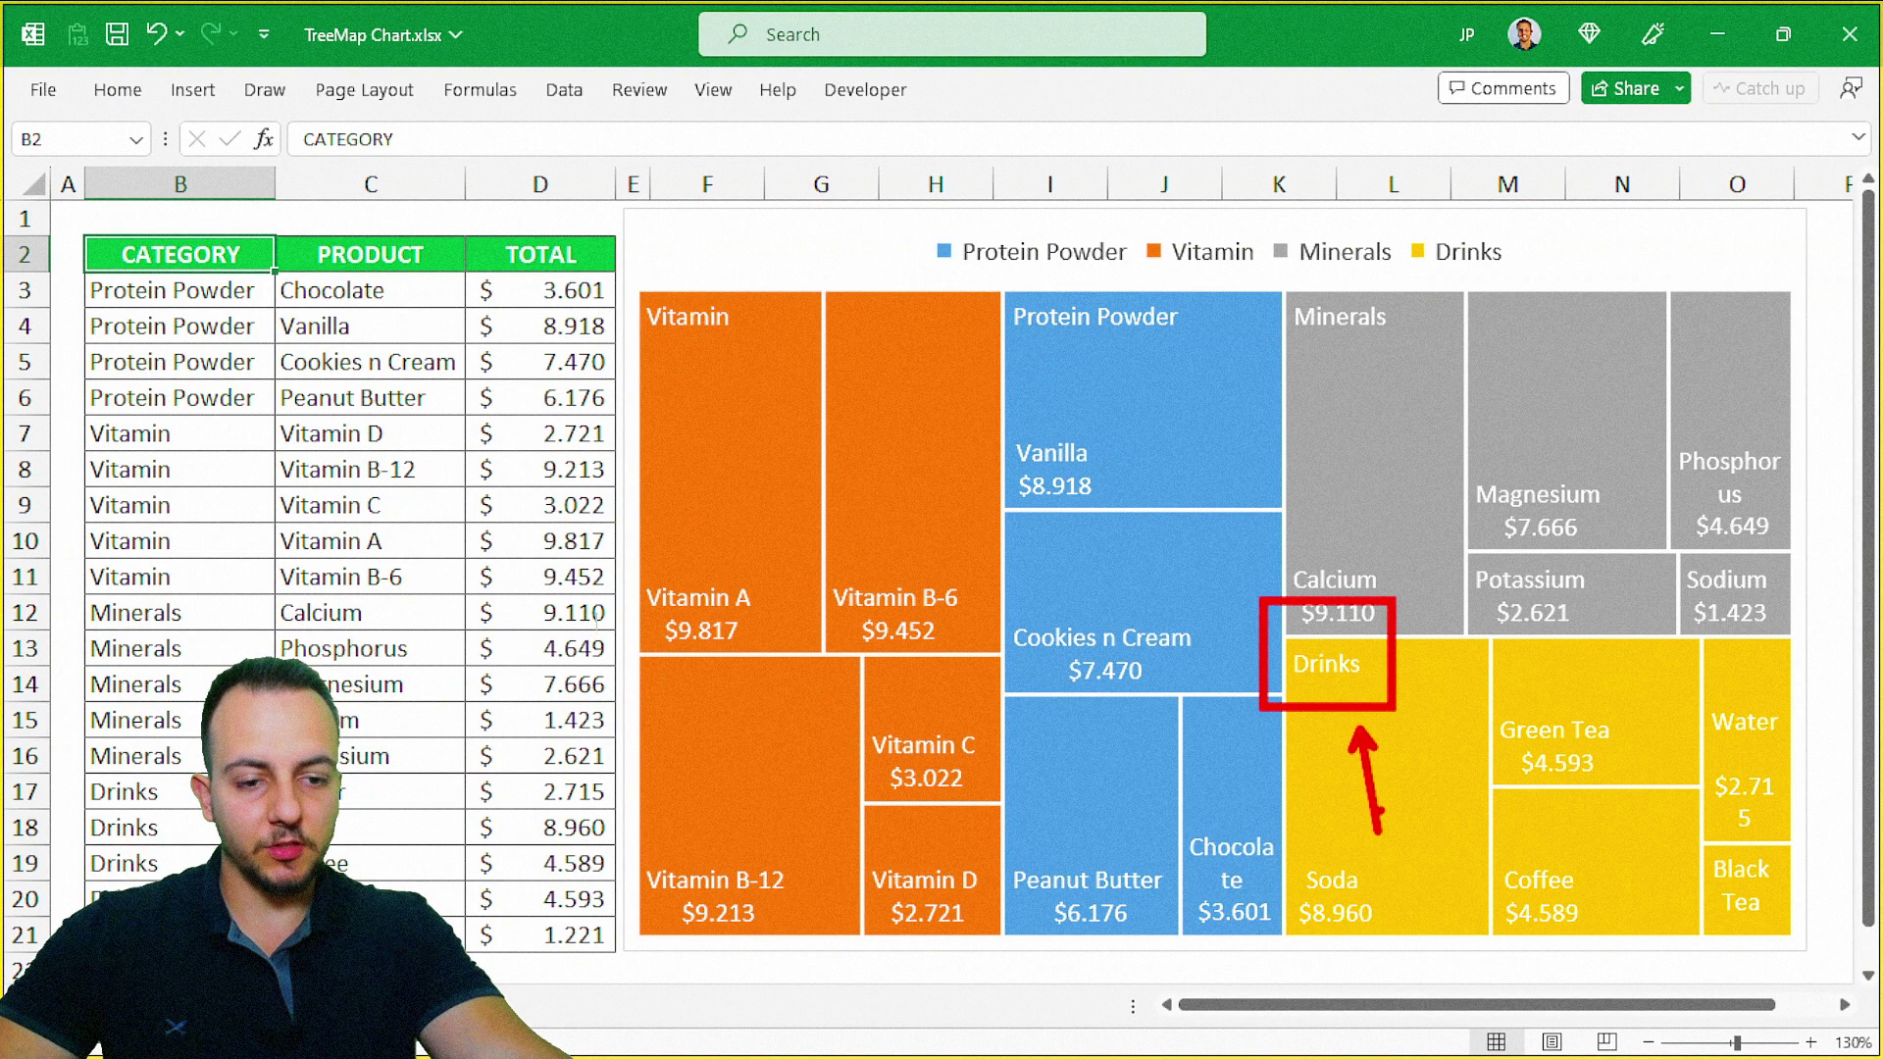
pyautogui.press('Escape')
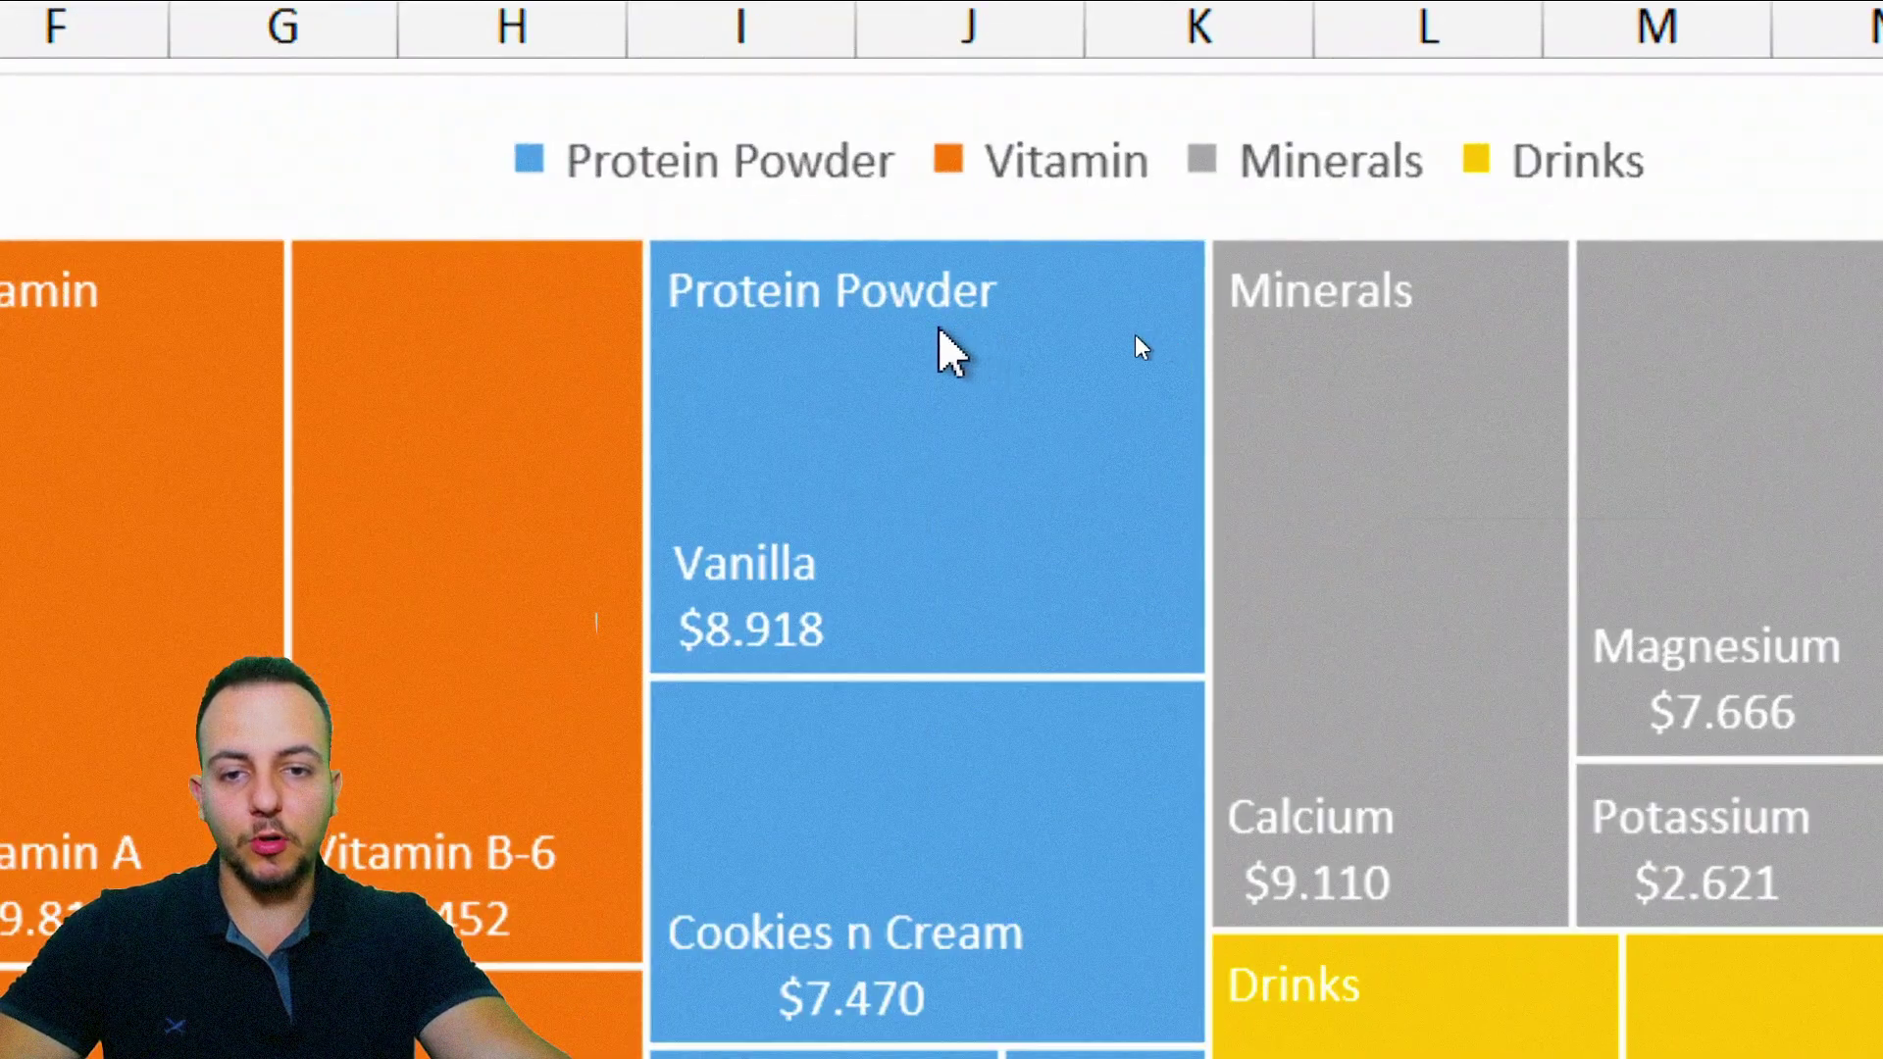
pyautogui.moveTo(1120, 339)
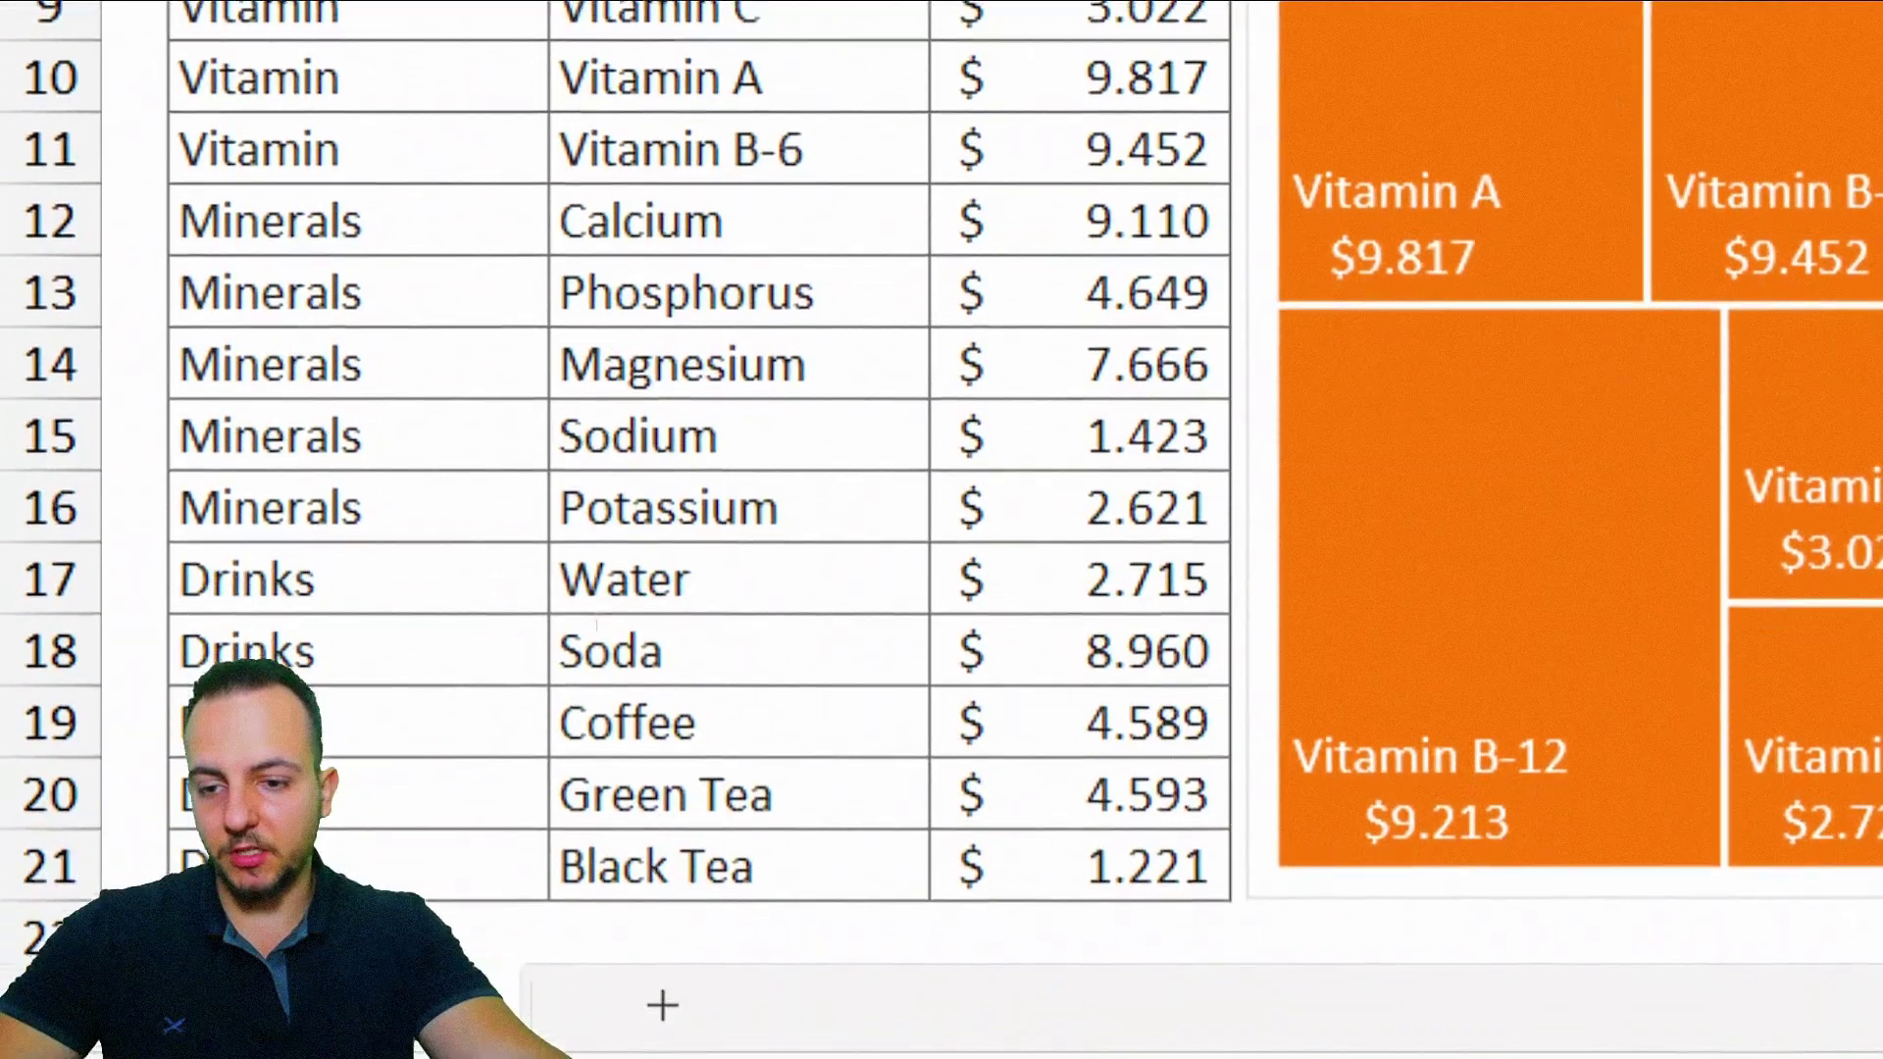
# - Enter 50000 as Water's total in cell D17
pyautogui.moveTo(441, 535); pyautogui.dragTo(520, 822)
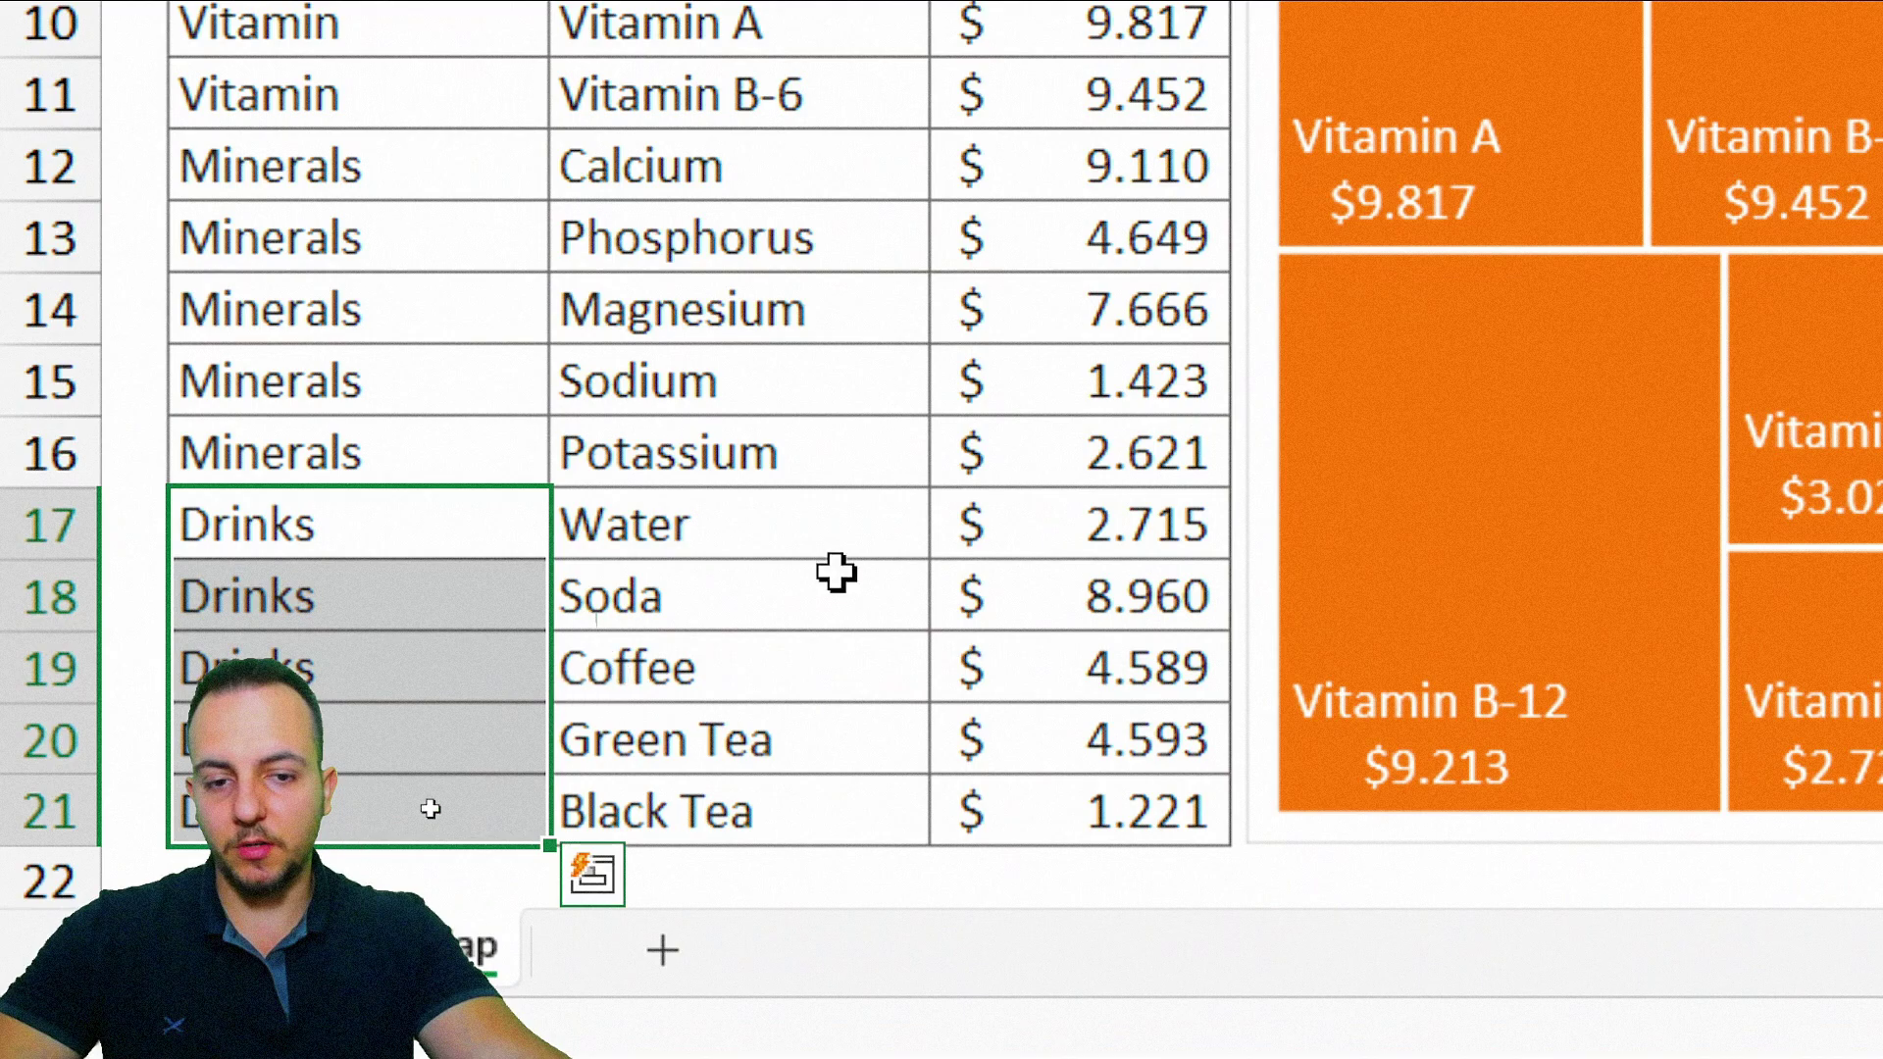
pyautogui.click(1038, 558)
pyautogui.moveTo(1038, 557); pyautogui.dragTo(1050, 782)
pyautogui.click(1089, 525)
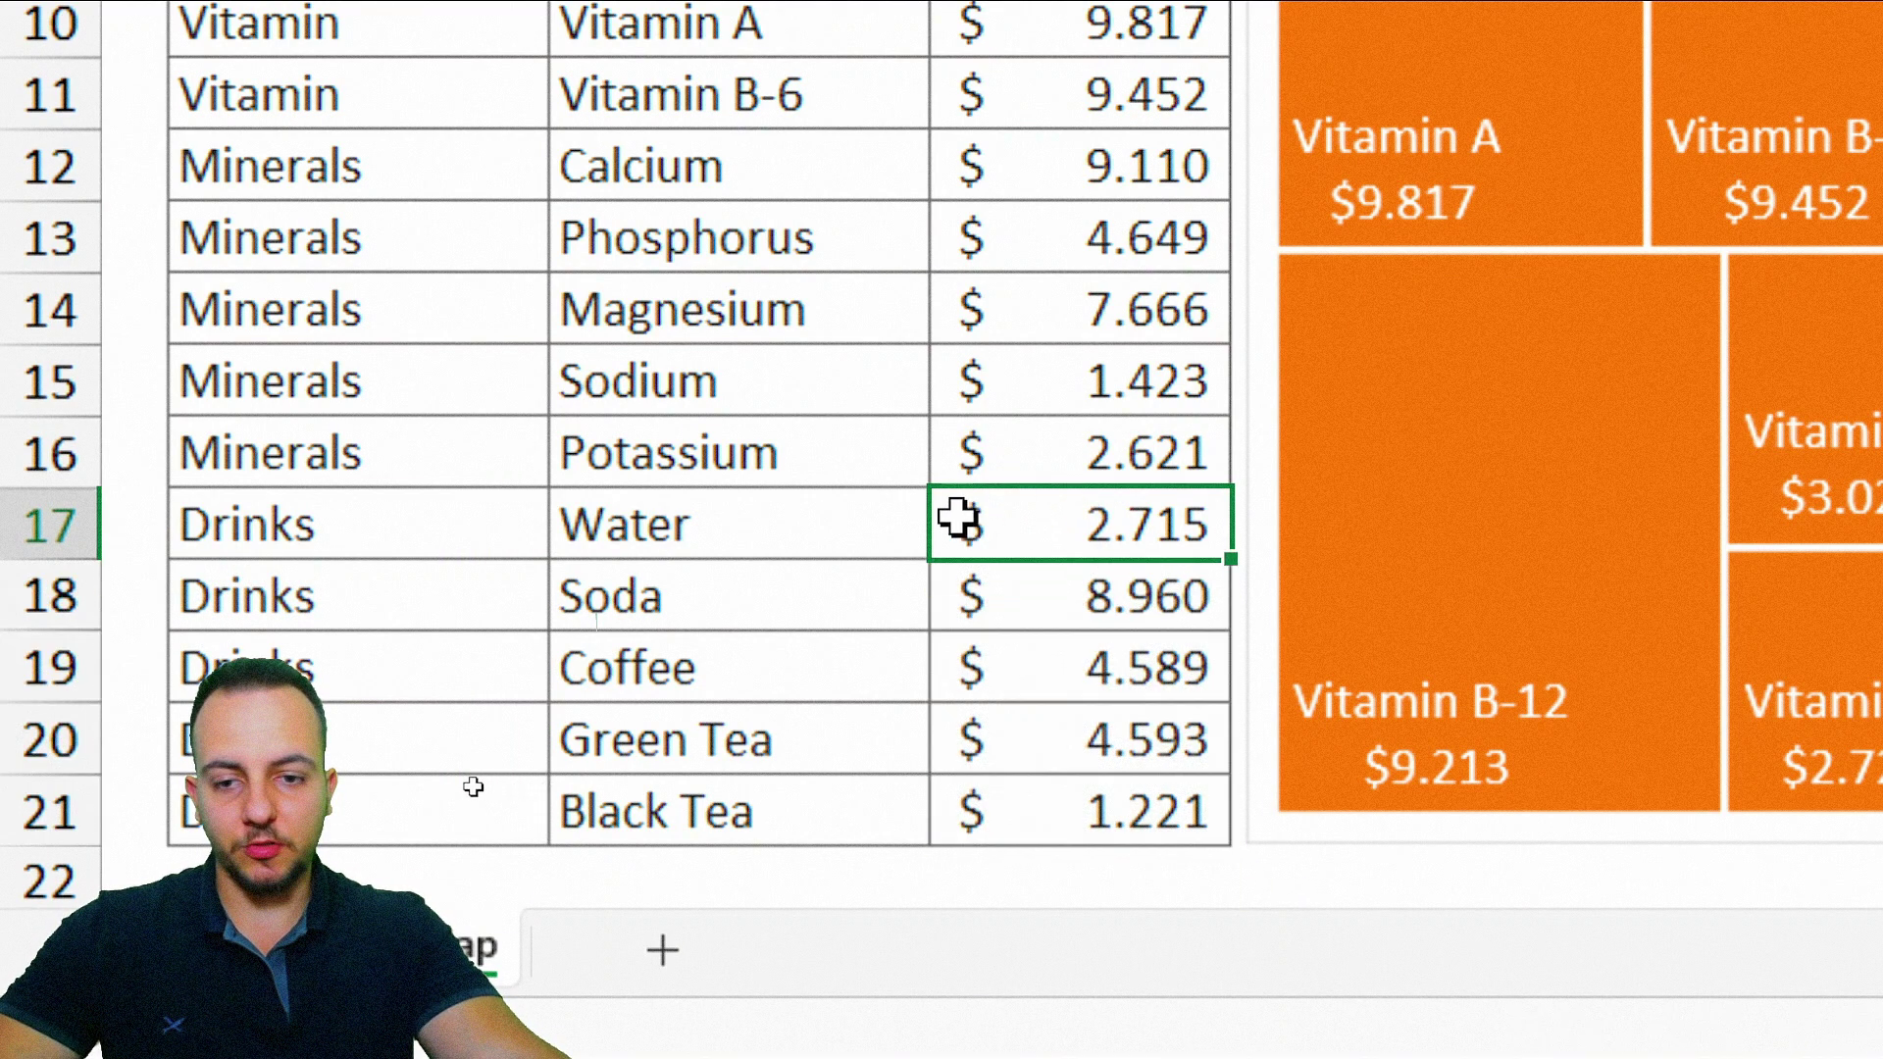
pyautogui.write('50000')
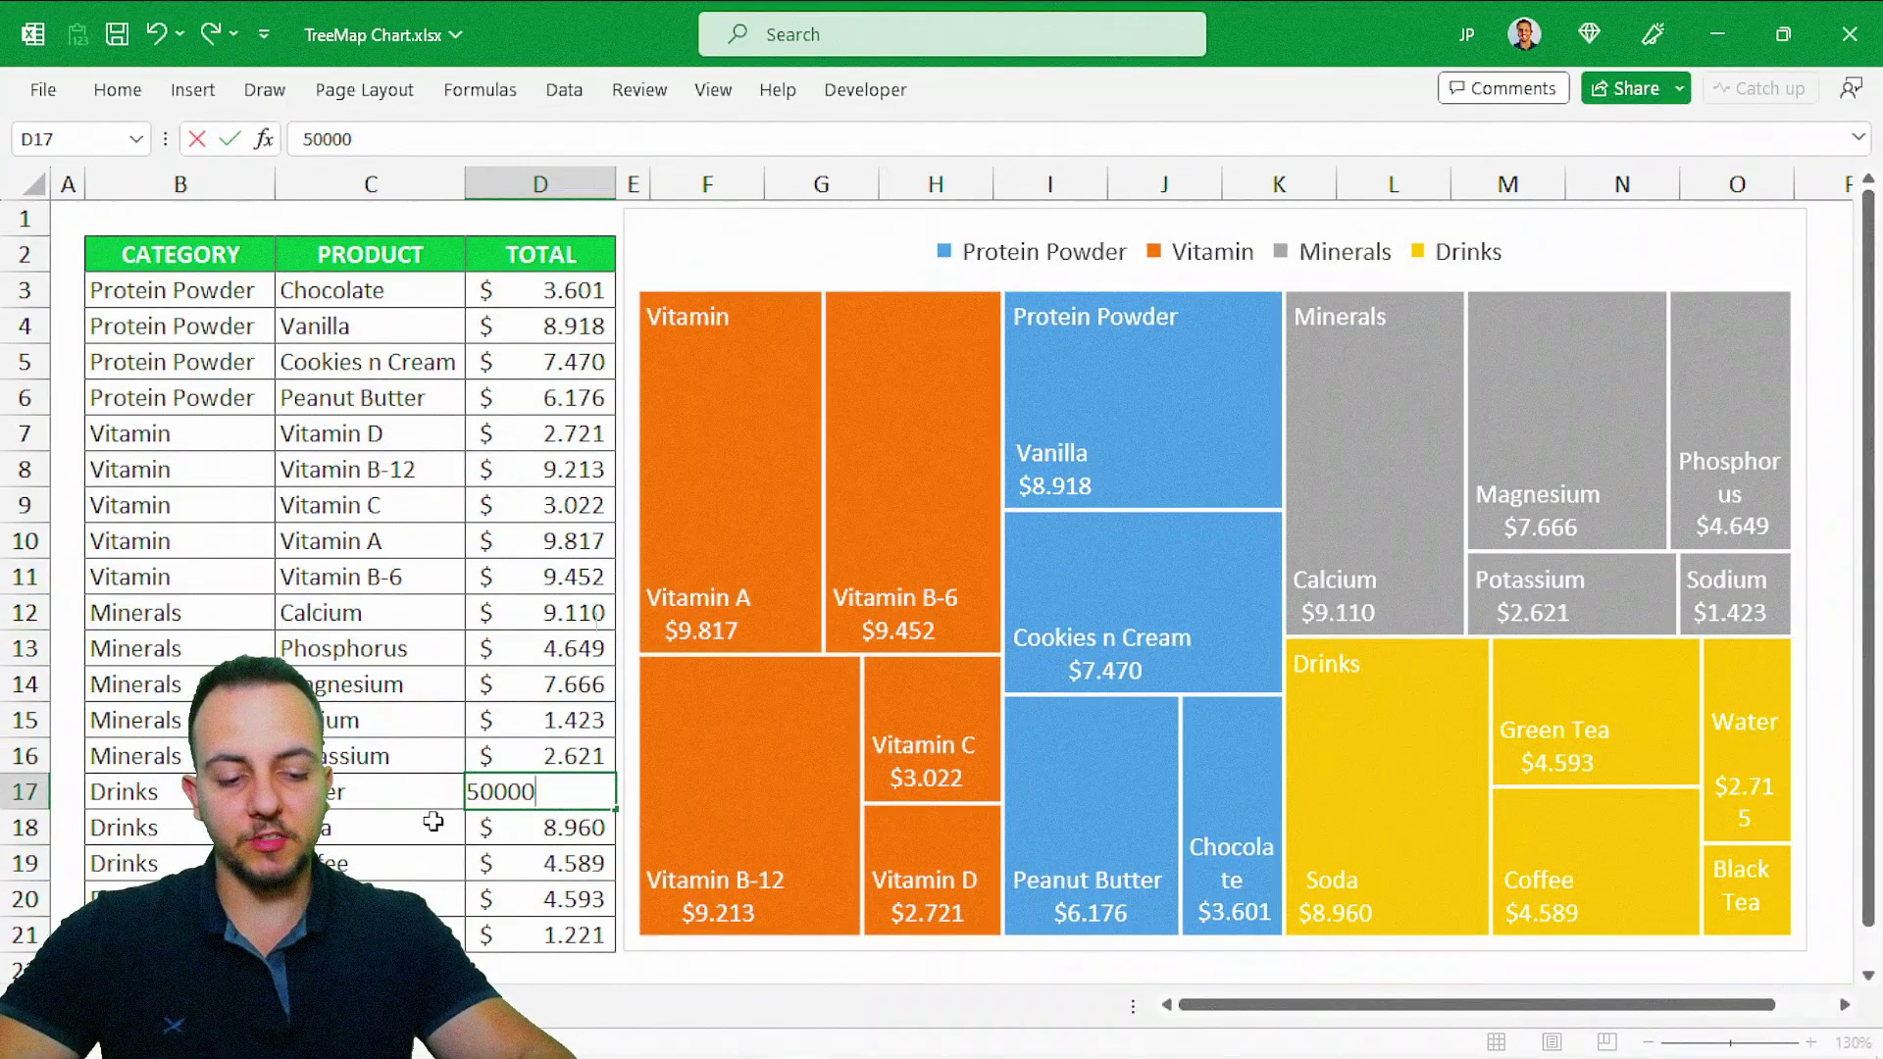
pyautogui.press('Return')
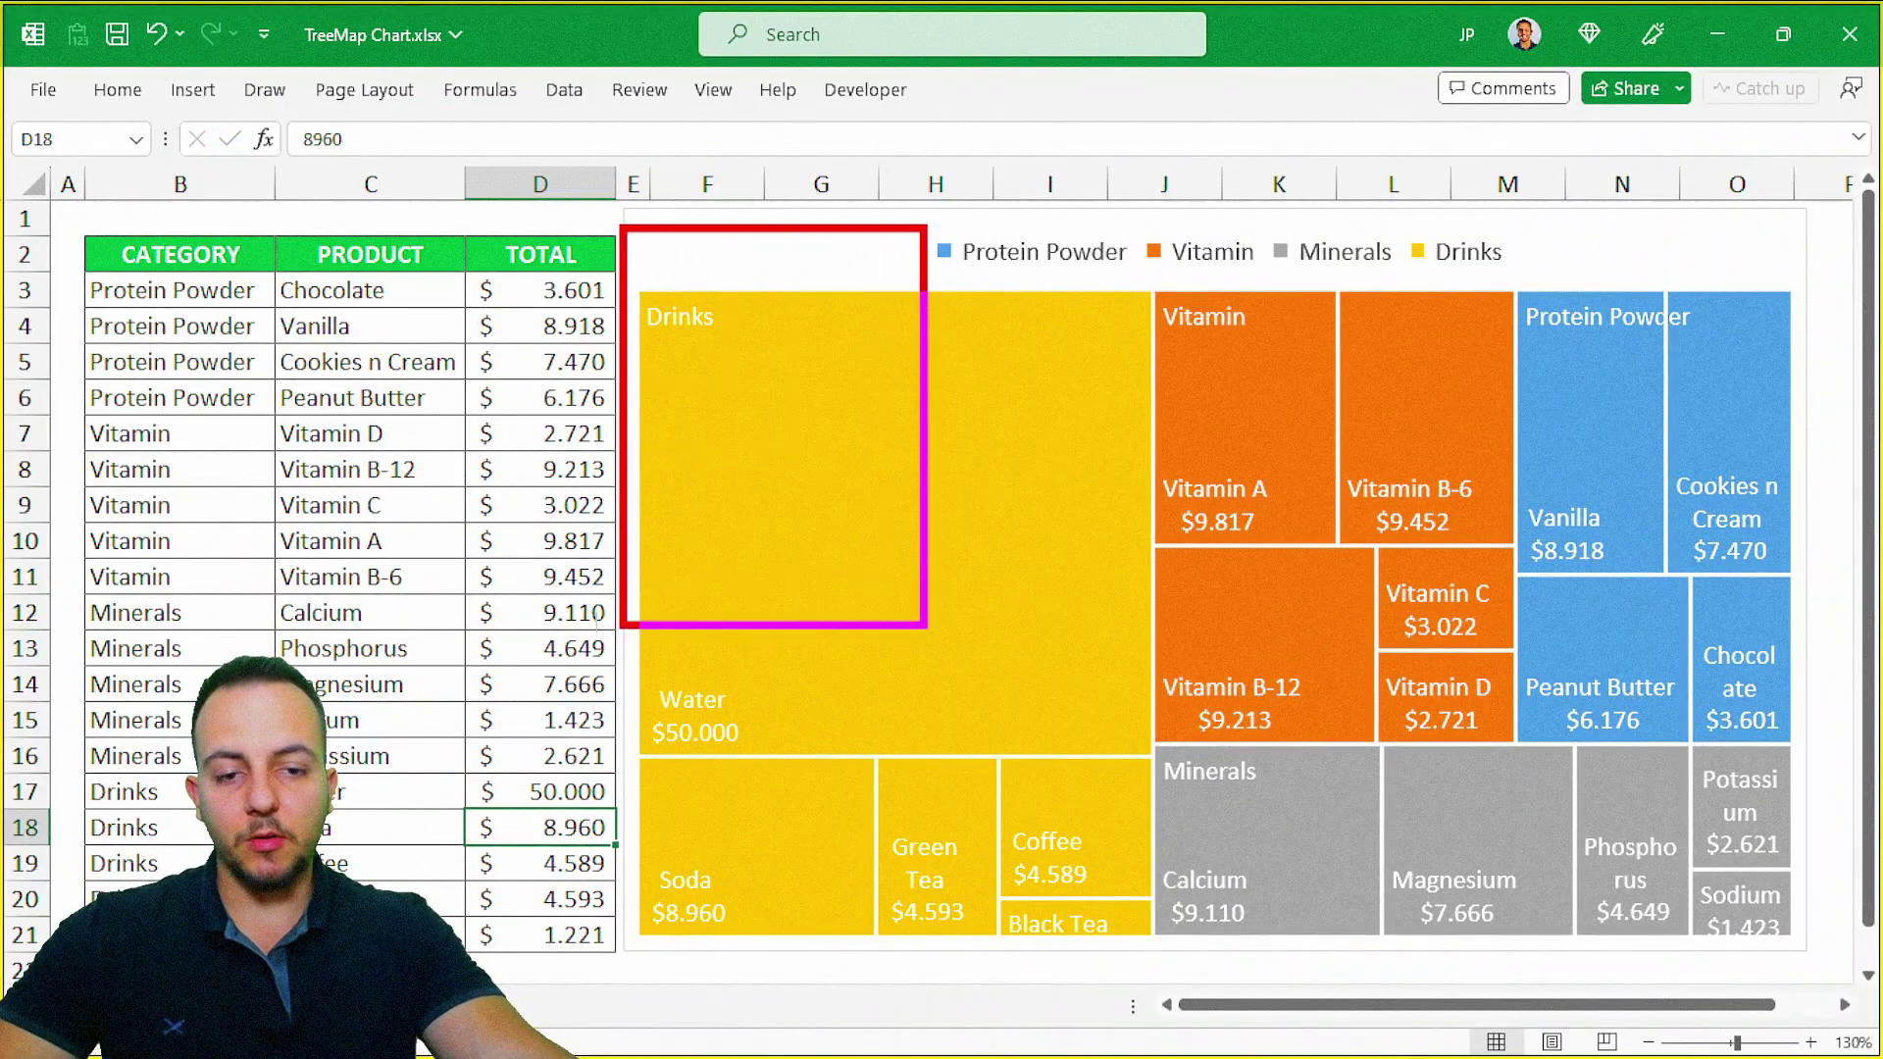